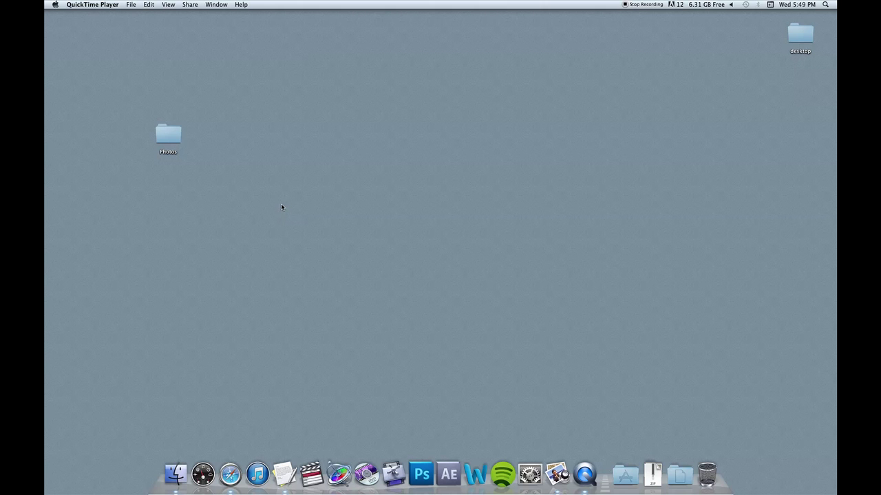
# - Load chriszaluski.com/com220 in Safari and open its Photoshop Plugin link to the SimpleViewer guide
pyautogui.click(230, 474)
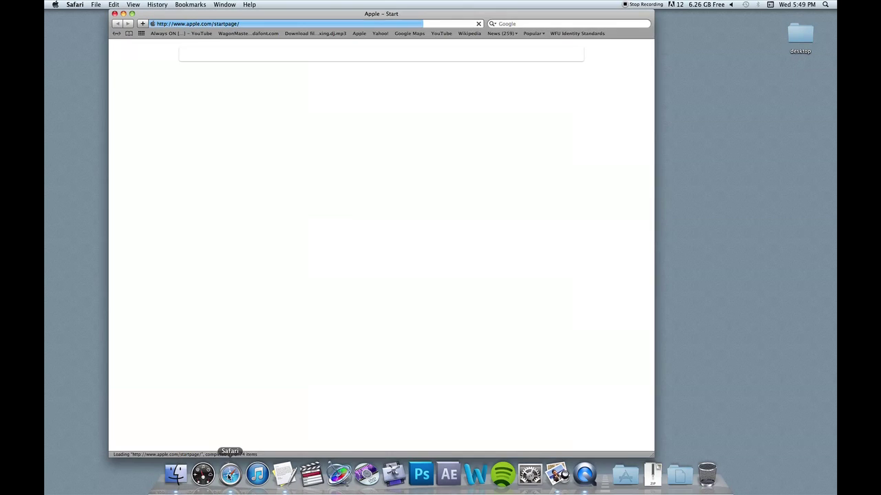
pyautogui.moveTo(332, 16); pyautogui.dragTo(406, 16)
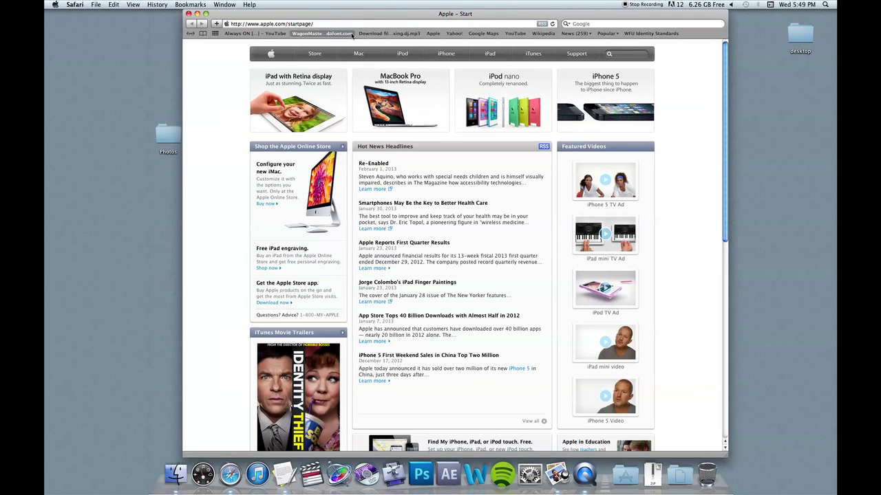
pyautogui.click(352, 24)
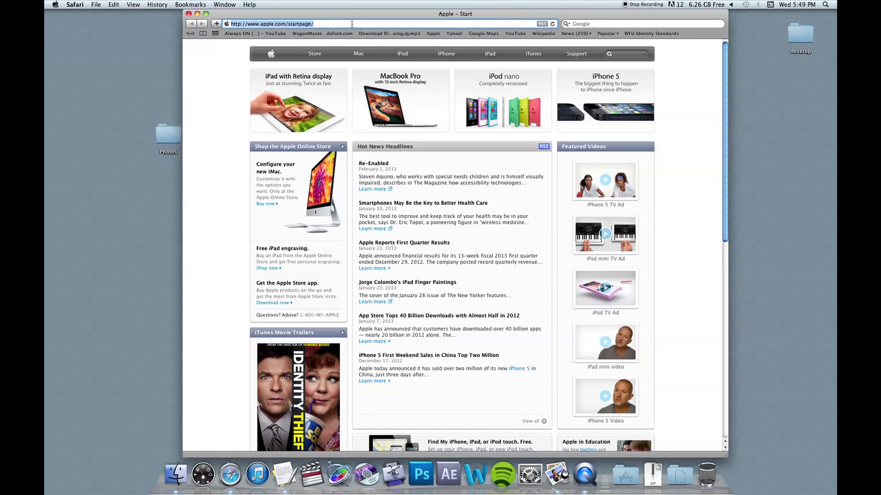
pyautogui.write('chriszaluski.com')
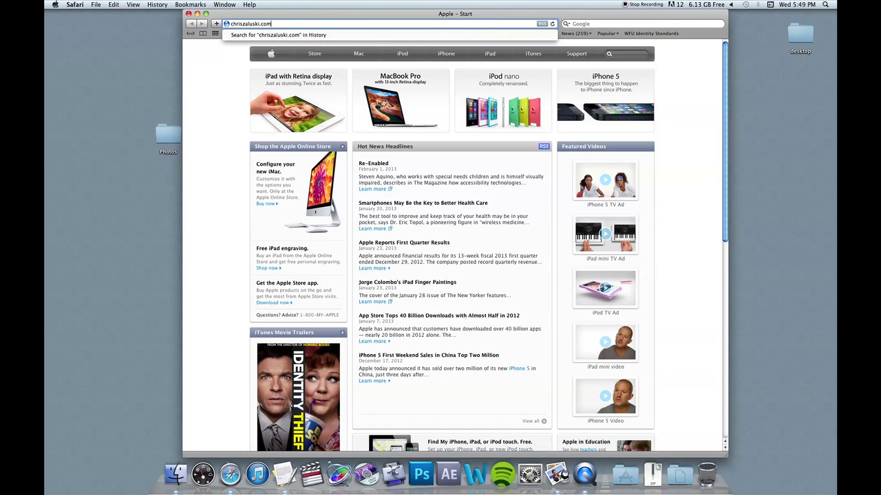
pyautogui.write('/com220')
pyautogui.press('Return')
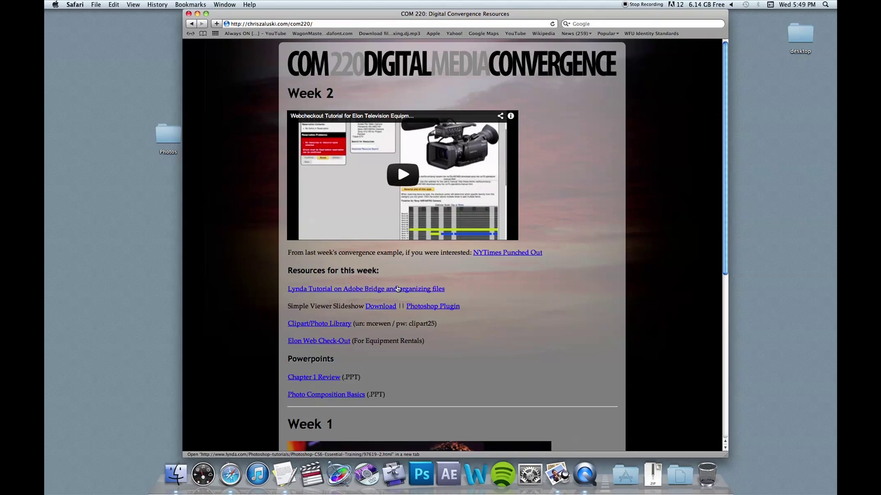
pyautogui.keyDown('super'); pyautogui.click(451, 310); pyautogui.keyUp('super')
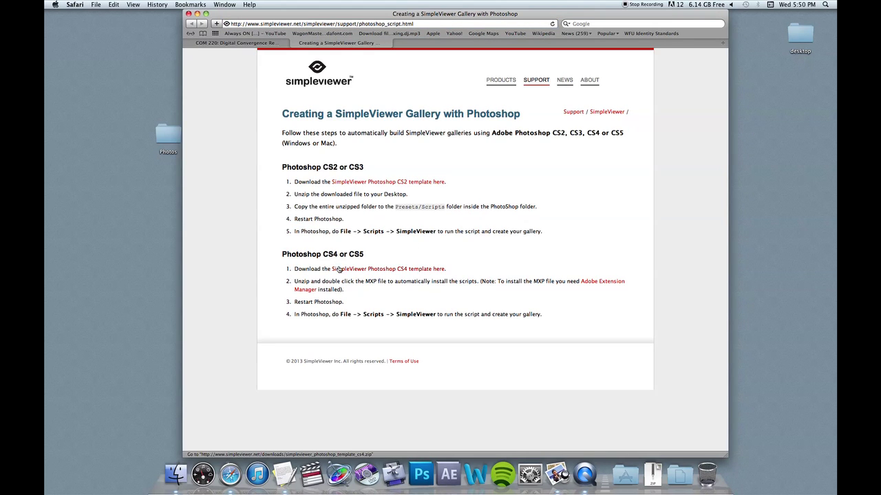
# - Download the SimpleViewer Photoshop CS4 template from the guide page
pyautogui.tripleClick(389, 251)
pyautogui.click(375, 257)
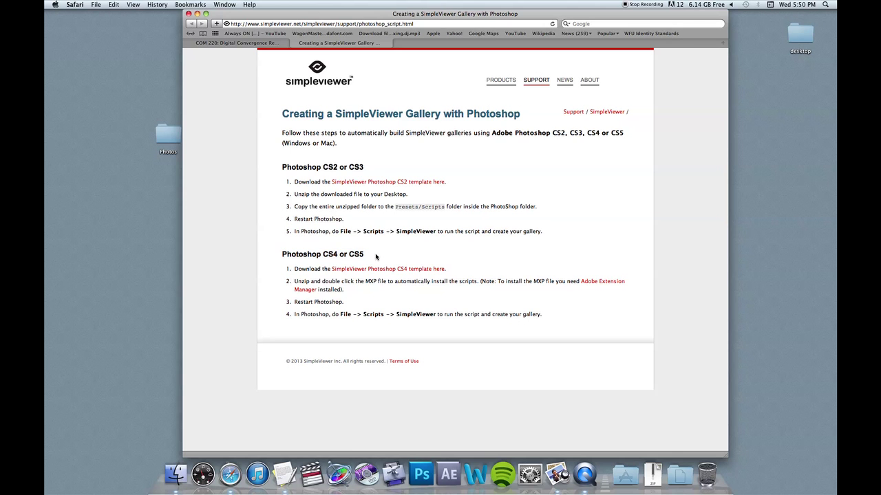
pyautogui.click(385, 272)
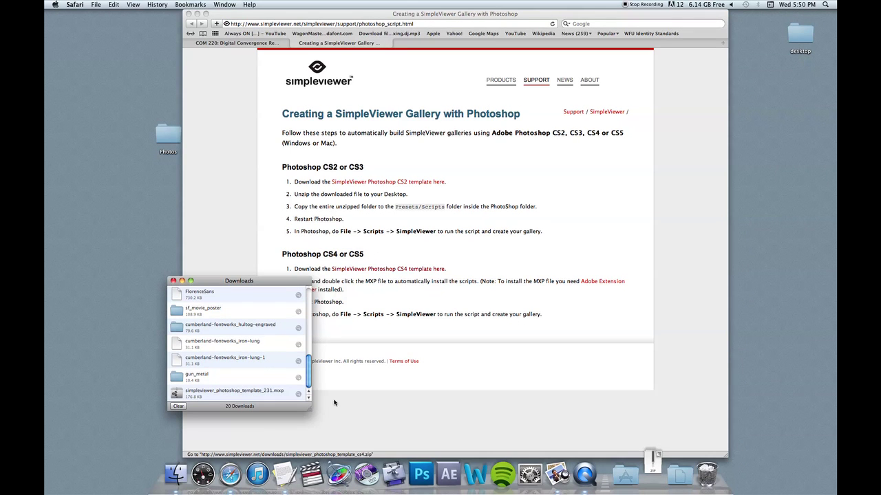
# - Open the downloaded simpleviewer_photoshop_template_231.mxp from the Downloads list
pyautogui.click(652, 475)
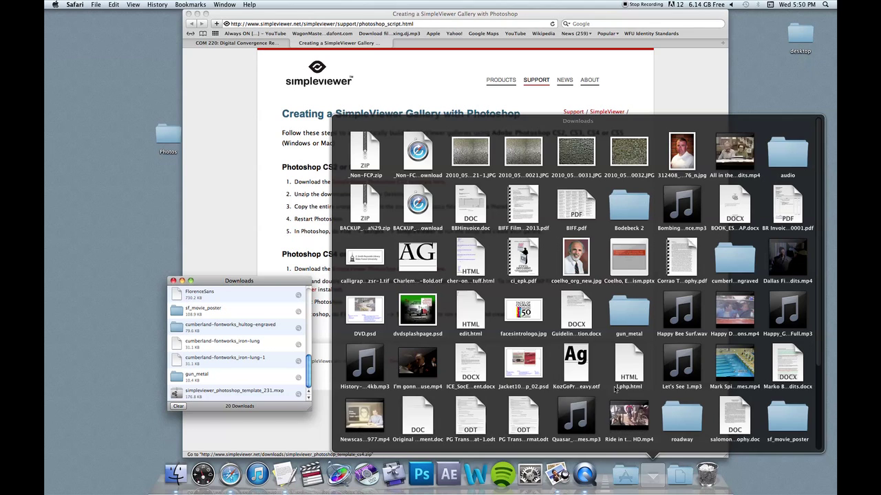
pyautogui.click(338, 295)
pyautogui.click(227, 282)
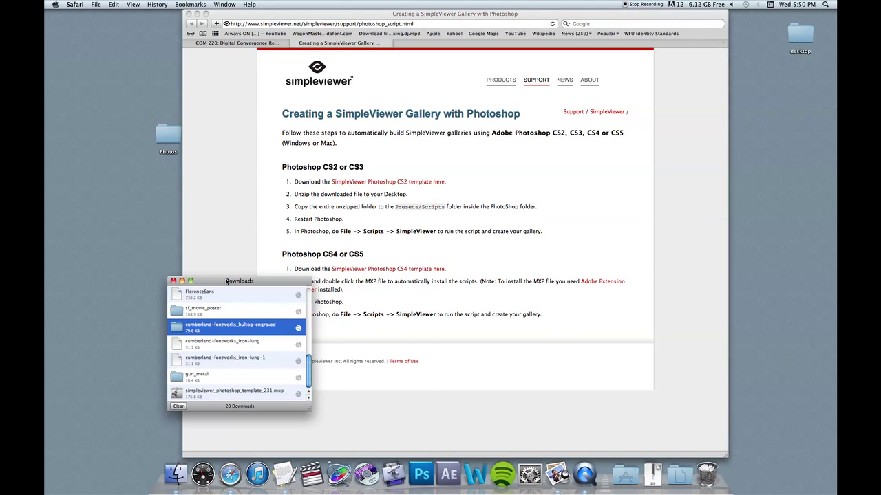
pyautogui.moveTo(227, 282); pyautogui.dragTo(476, 245)
pyautogui.click(548, 358)
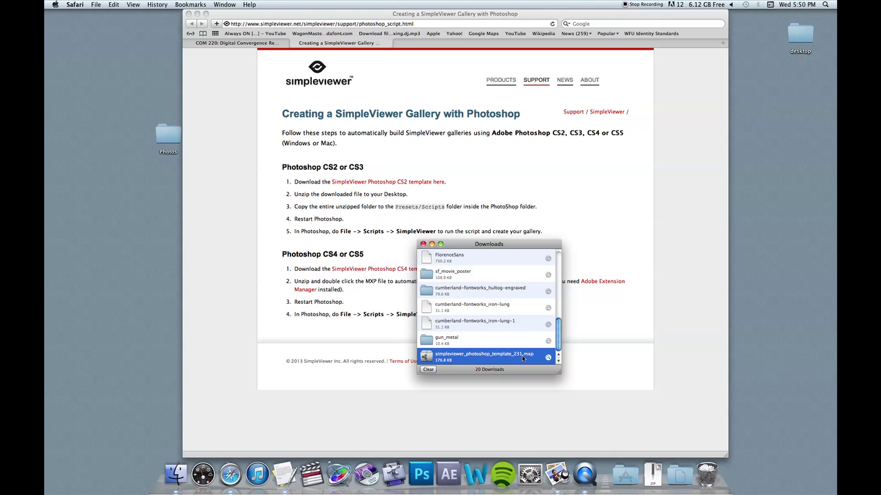
pyautogui.doubleClick(429, 356)
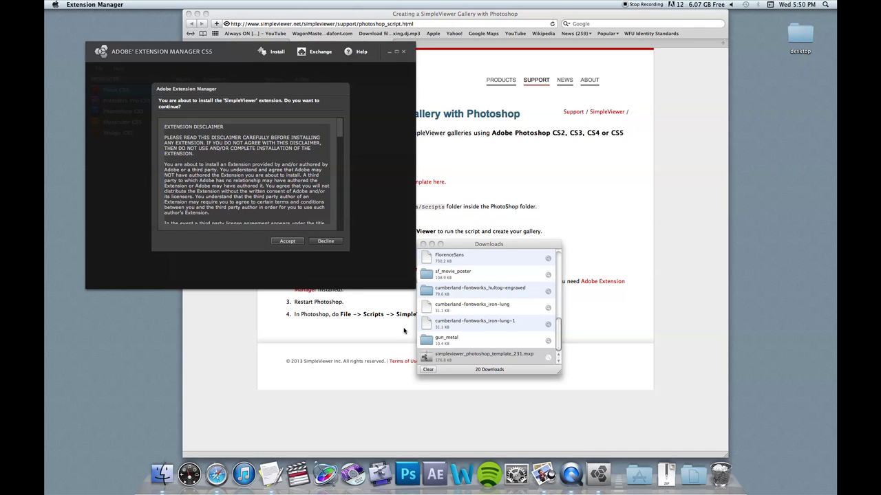
# - Accept the SimpleViewer disclaimer so Extension Manager installs version 2.3.1 for Photoshop CS5
pyautogui.click(288, 242)
pyautogui.click(287, 241)
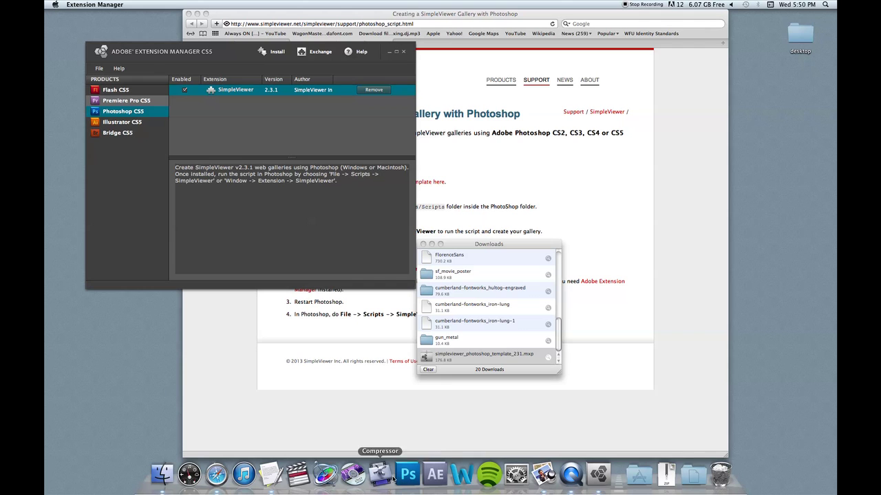
# - Launch Adobe Photoshop CS5 from Applications > Adobe Photoshop CS5 in Finder
pyautogui.click(162, 475)
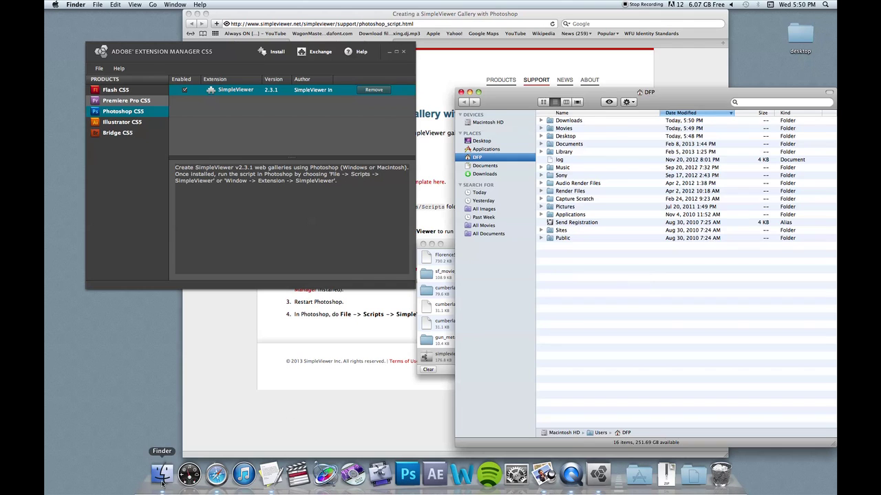
pyautogui.click(489, 148)
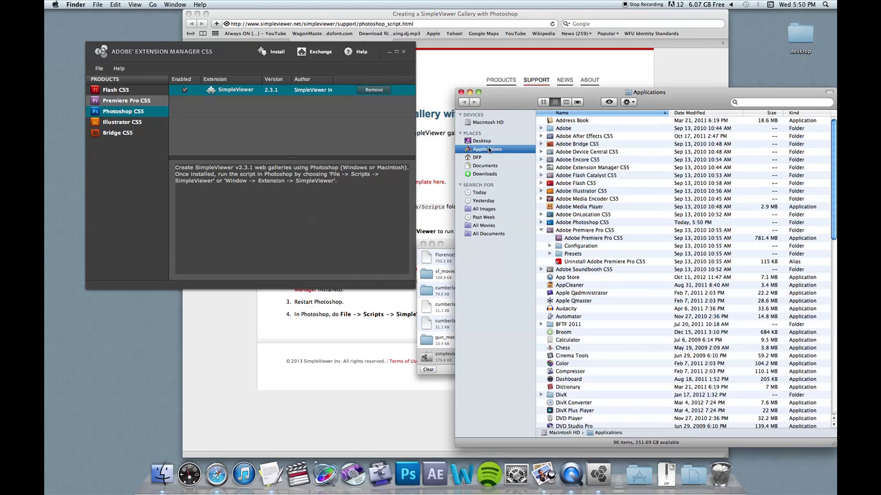
pyautogui.doubleClick(574, 222)
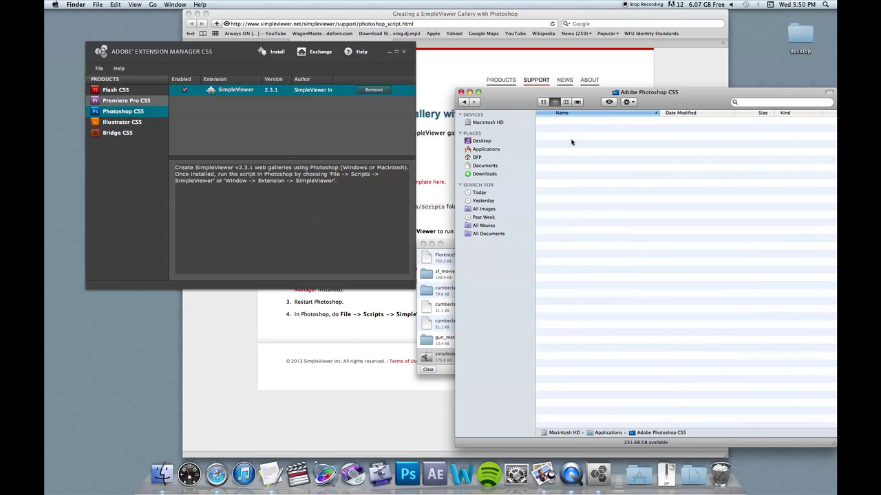
pyautogui.moveTo(561, 121); pyautogui.dragTo(560, 122)
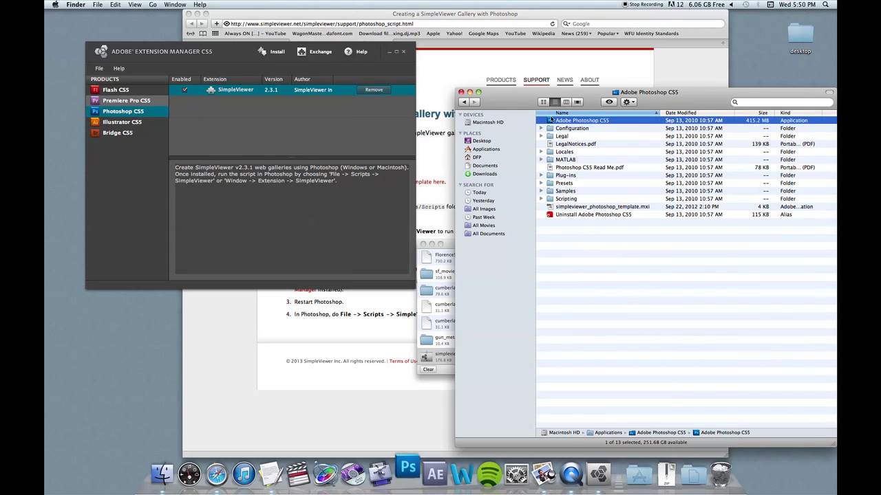
# - Close the Finder window, minimize Safari and close the Downloads list
pyautogui.click(461, 92)
pyautogui.click(196, 13)
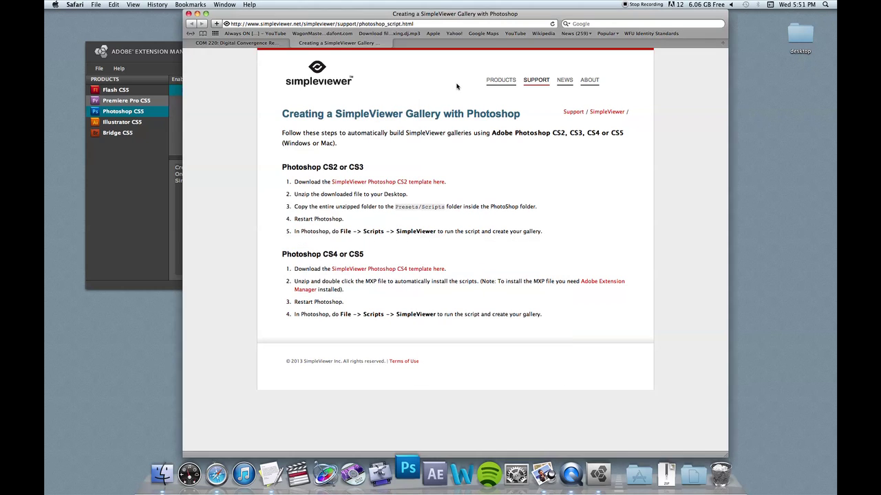
pyautogui.click(196, 13)
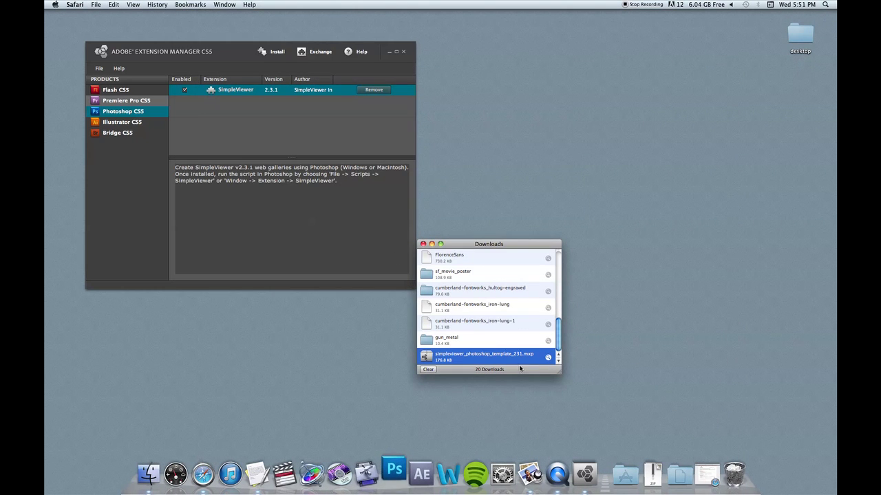
pyautogui.click(423, 244)
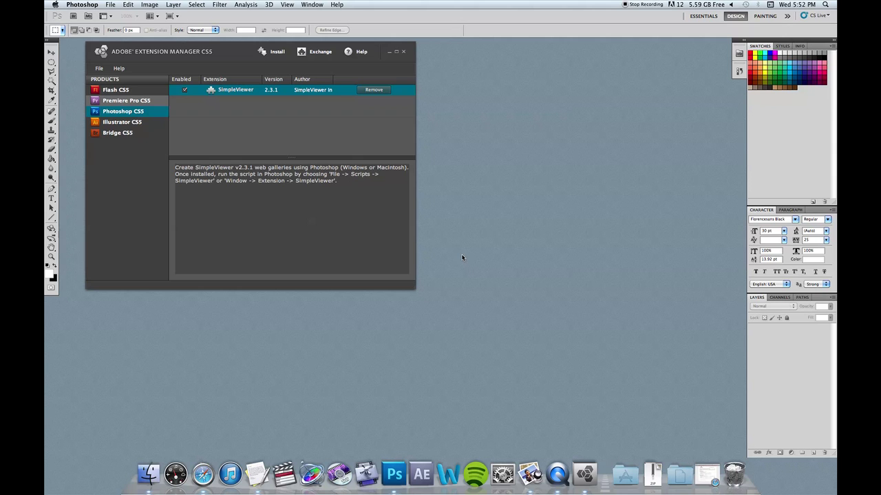
# - Hide Extension Manager and find the SimpleViewer script under Photoshop's File > Scripts
pyautogui.click(157, 71)
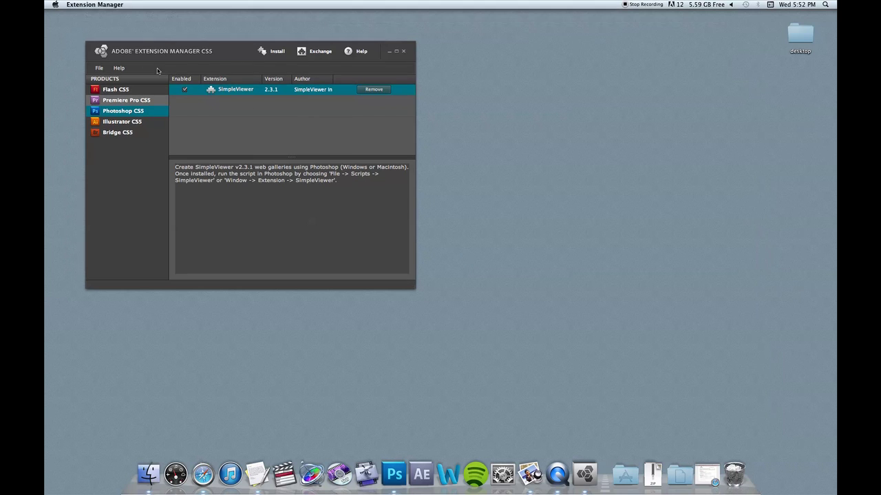
pyautogui.click(77, 3)
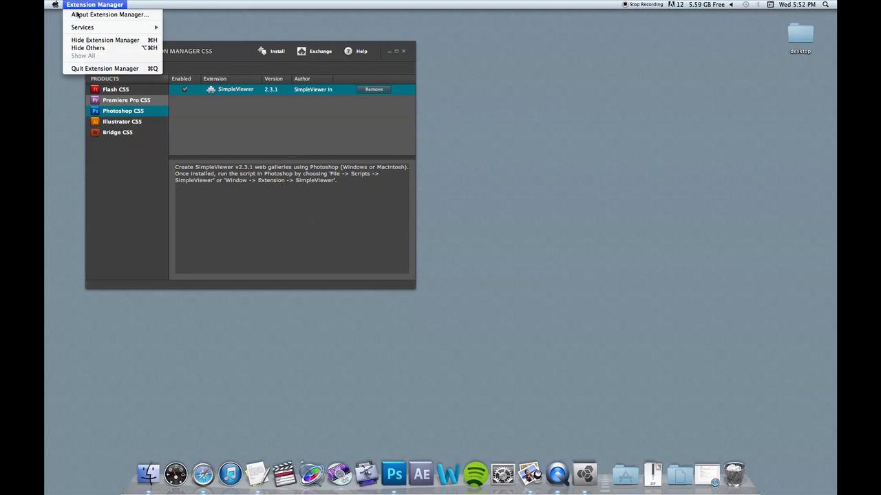
pyautogui.click(106, 40)
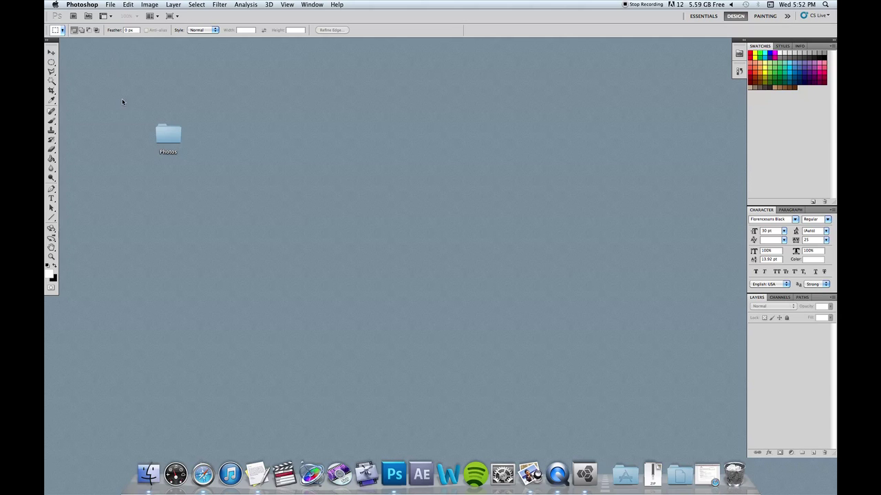
pyautogui.click(110, 4)
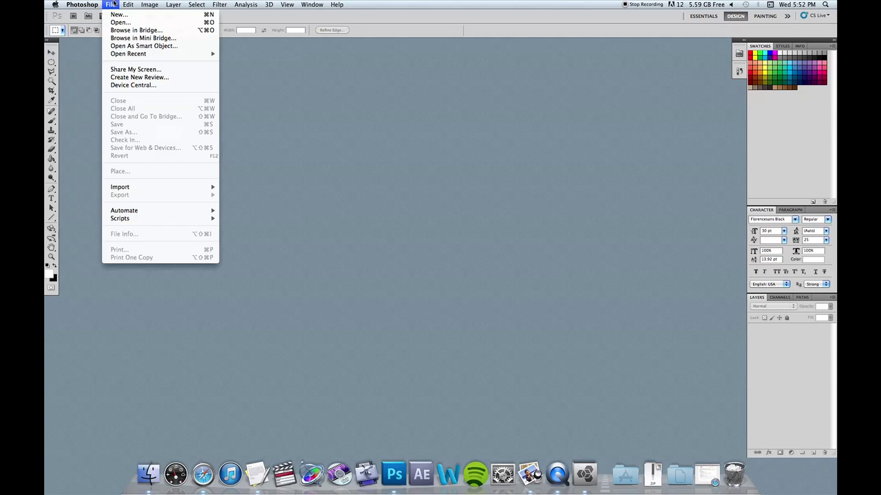
pyautogui.moveTo(141, 222)
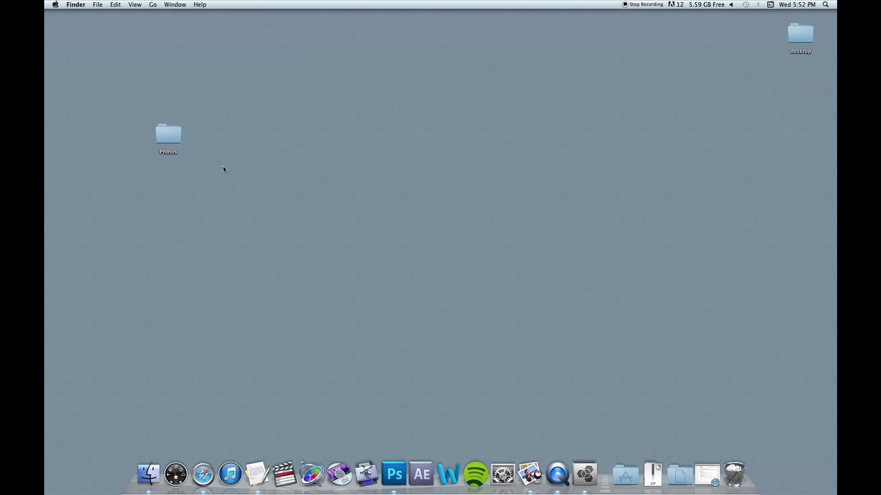
# - Check the ten JPGs in the desktop Photos folder, then close the folder
pyautogui.doubleClick(165, 134)
pyautogui.moveTo(331, 141); pyautogui.dragTo(317, 129)
pyautogui.moveTo(227, 13); pyautogui.dragTo(235, 33)
pyautogui.click(213, 32)
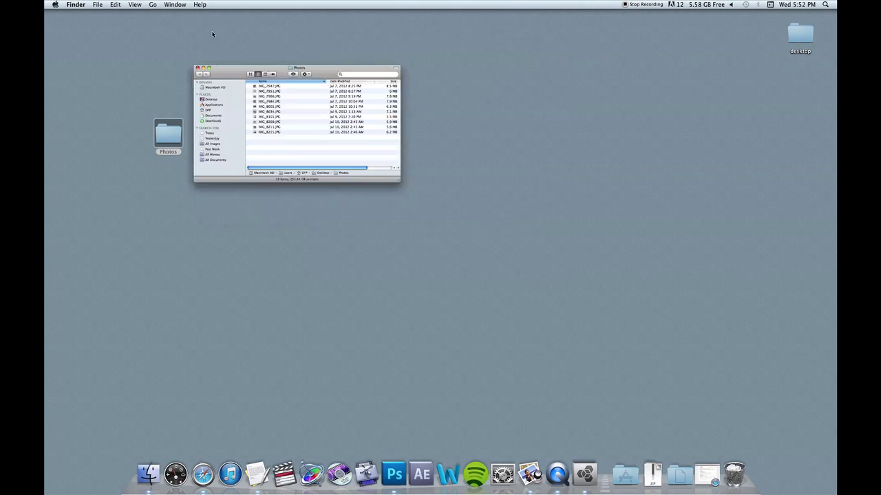
pyautogui.moveTo(168, 133); pyautogui.dragTo(141, 135)
# - Launch Adobe Bridge CS5 from Applications > Adobe Bridge CS5 and dismiss the login prompt
pyautogui.rightClick(151, 486)
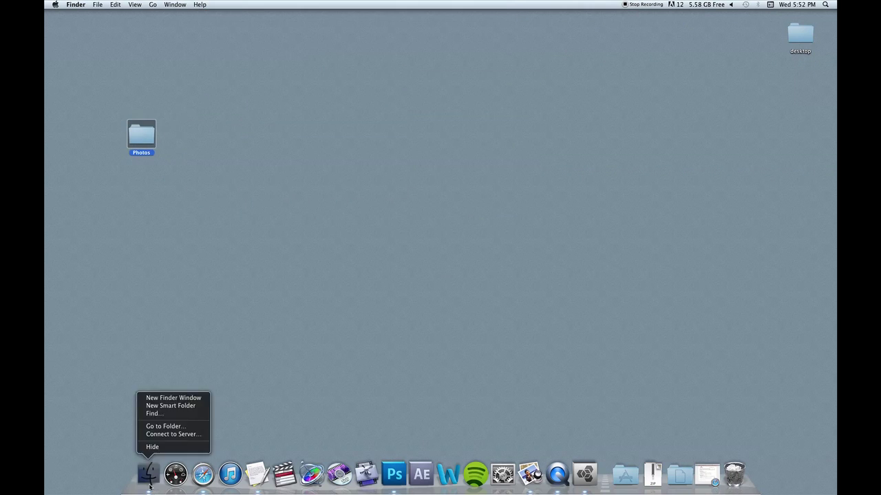
pyautogui.click(174, 398)
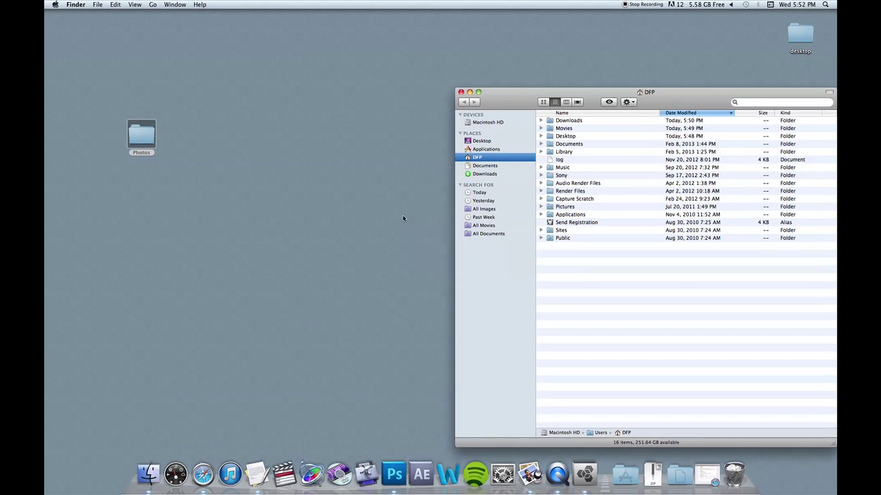
pyautogui.click(501, 150)
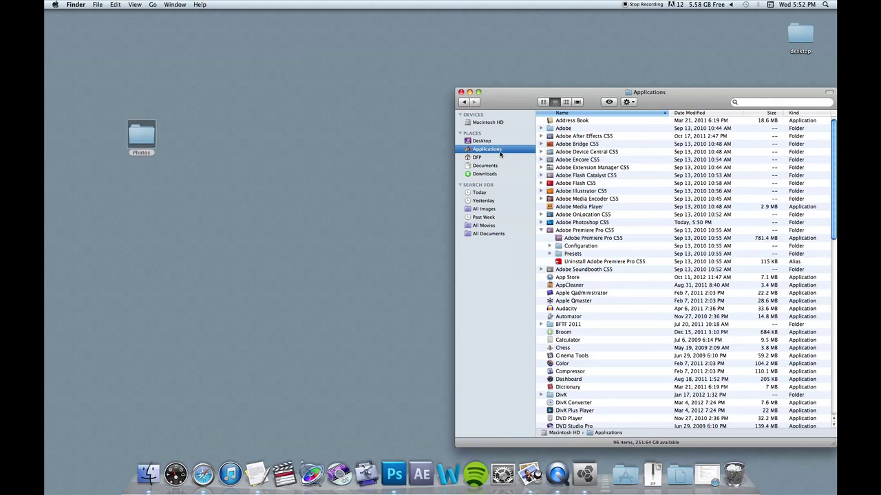
pyautogui.doubleClick(581, 147)
pyautogui.moveTo(536, 89); pyautogui.dragTo(429, 59)
pyautogui.doubleClick(454, 90)
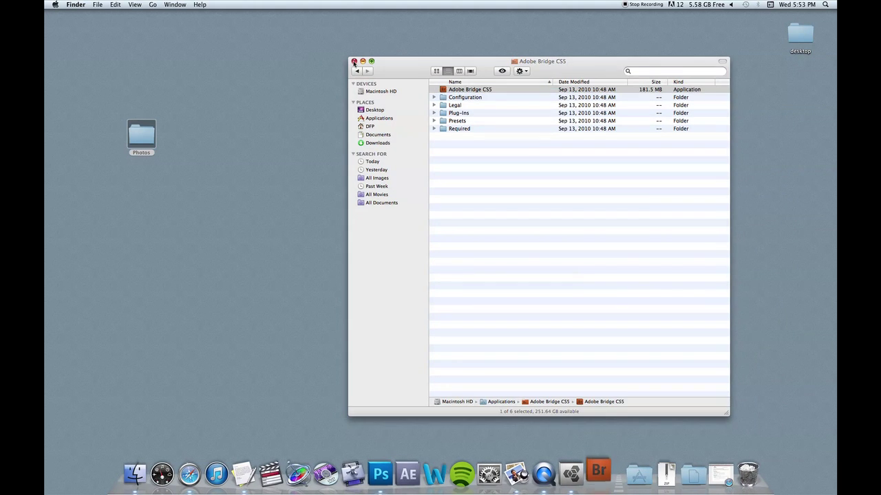
pyautogui.click(354, 61)
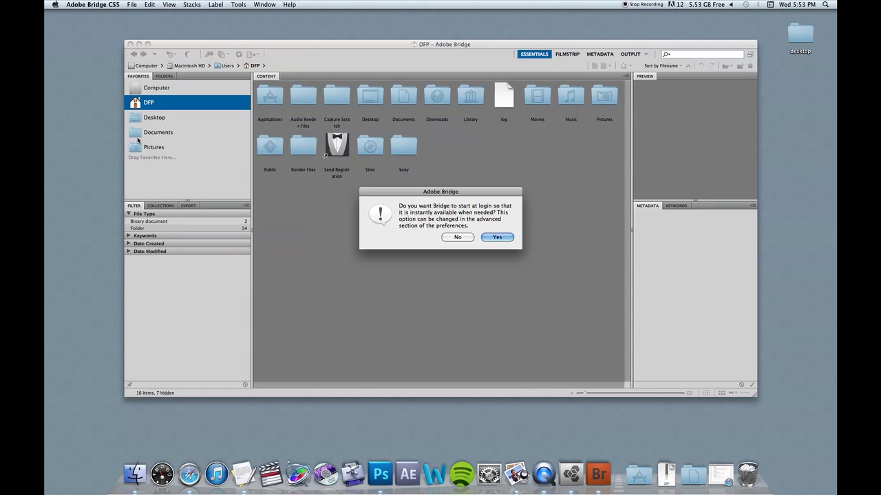
pyautogui.click(457, 237)
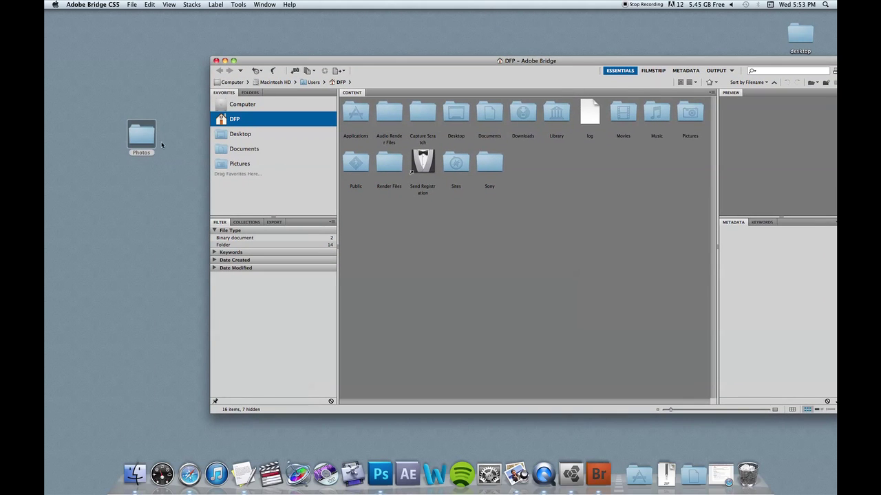
# - Add the desktop Photos folder to Bridge's Favorites and open it
pyautogui.moveTo(147, 134); pyautogui.dragTo(277, 158)
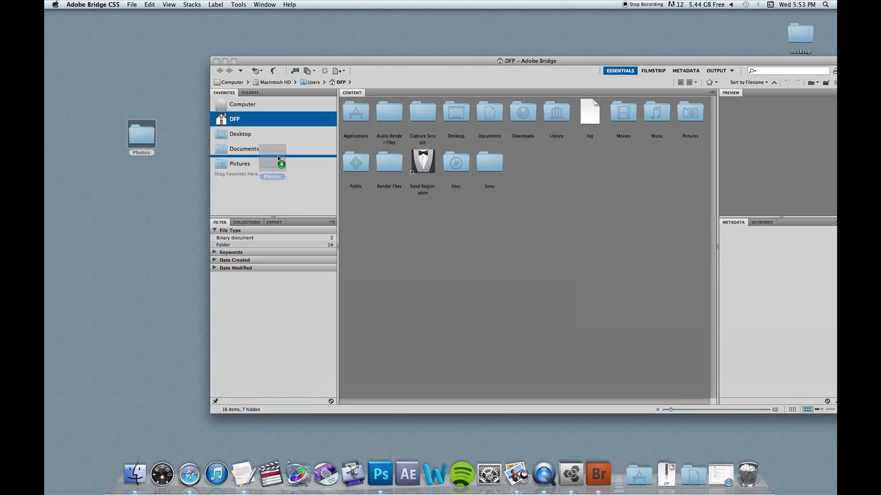
pyautogui.moveTo(278, 158); pyautogui.dragTo(278, 158)
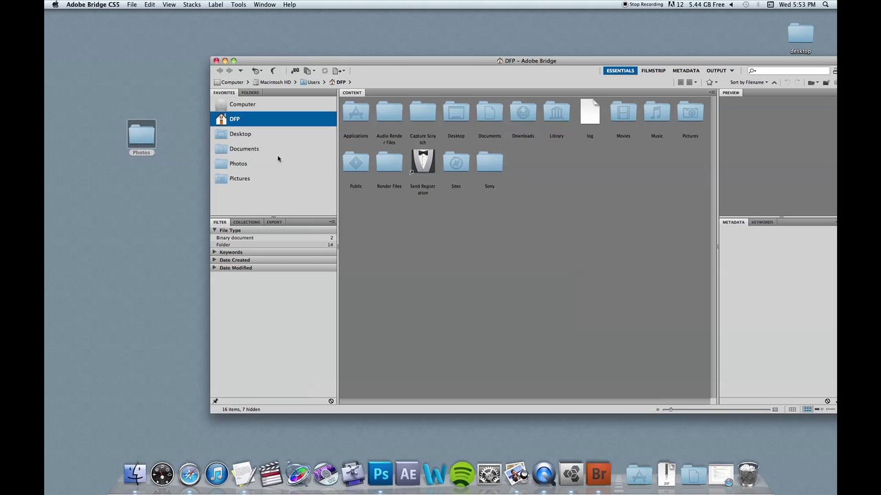
pyautogui.click(241, 164)
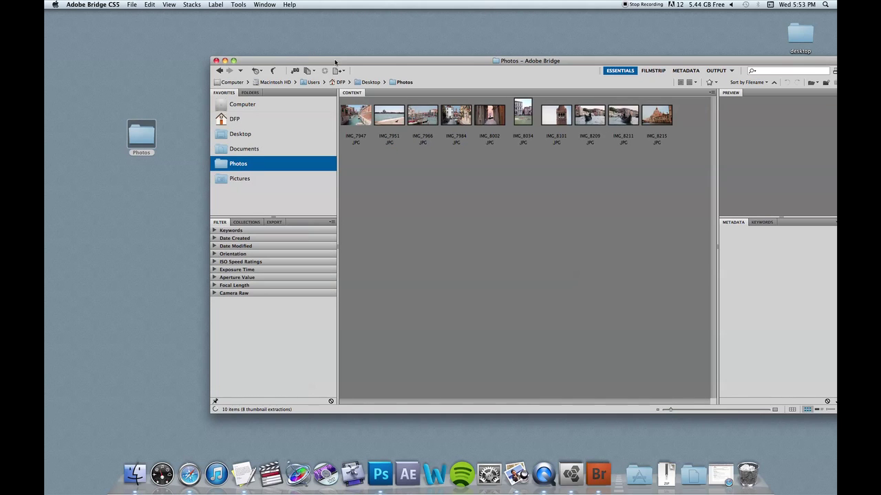
pyautogui.moveTo(347, 62); pyautogui.dragTo(267, 41)
# - Preview each Venice photo in turn, from IMG_7947 through IMG_8215
pyautogui.click(277, 94)
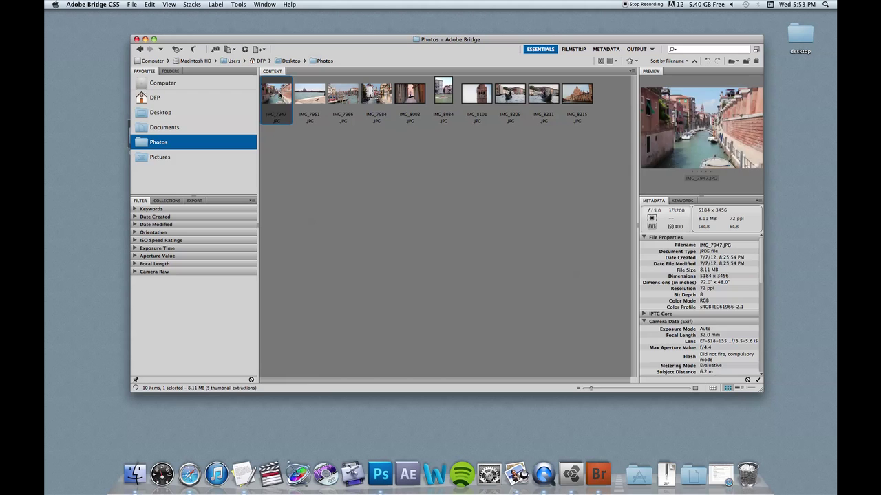
pyautogui.click(342, 94)
pyautogui.click(377, 94)
pyautogui.click(410, 94)
pyautogui.click(443, 95)
pyautogui.click(468, 93)
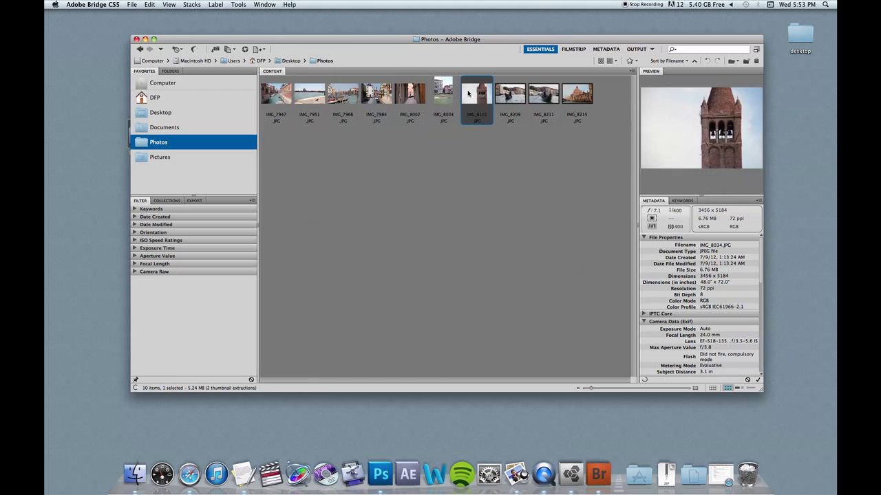
pyautogui.click(510, 94)
pyautogui.click(543, 94)
pyautogui.click(576, 94)
pyautogui.click(548, 110)
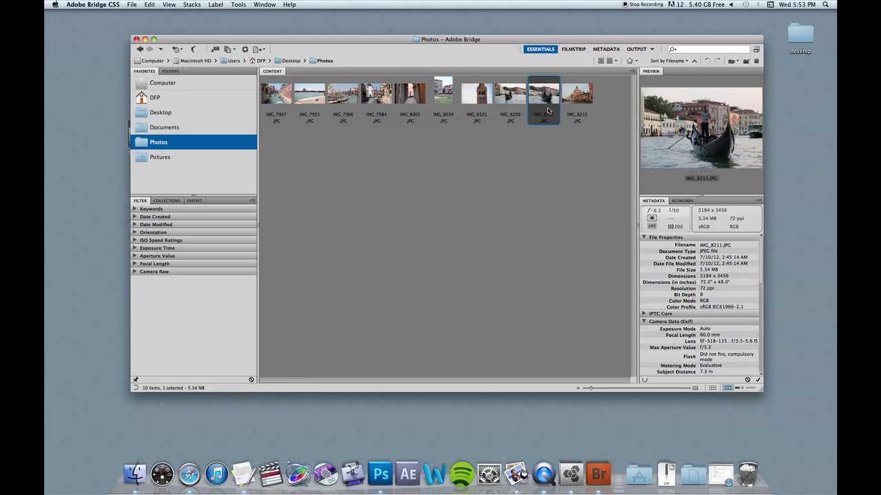
pyautogui.click(272, 98)
pyautogui.press('Right')
pyautogui.press('Right')
pyautogui.press('Right')
pyautogui.press('Right')
pyautogui.press('Right')
pyautogui.press('Right')
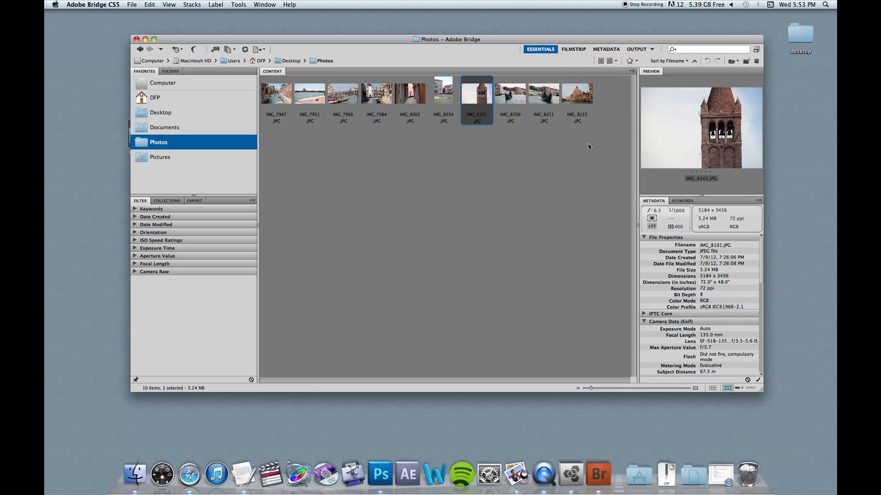
pyautogui.moveTo(585, 172); pyautogui.dragTo(482, 83)
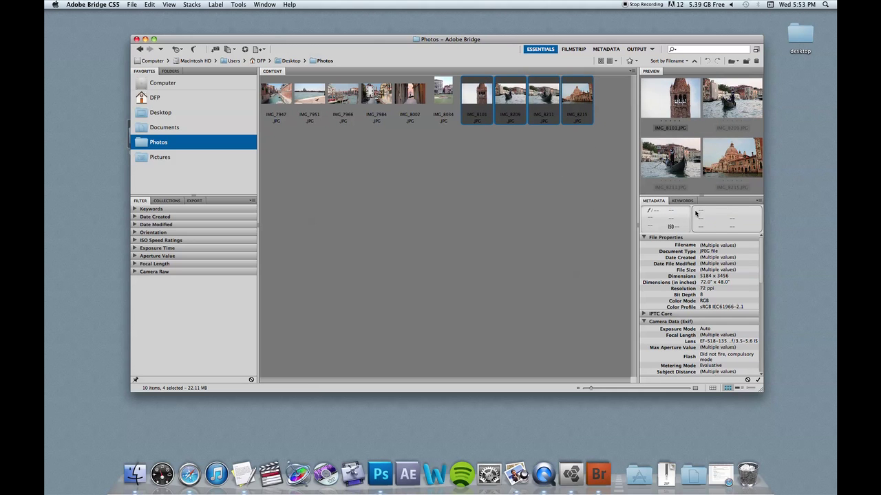
# - Enlarge the Preview panel, preview IMG_7984, and switch to the Filmstrip workspace
pyautogui.moveTo(702, 195); pyautogui.dragTo(702, 252)
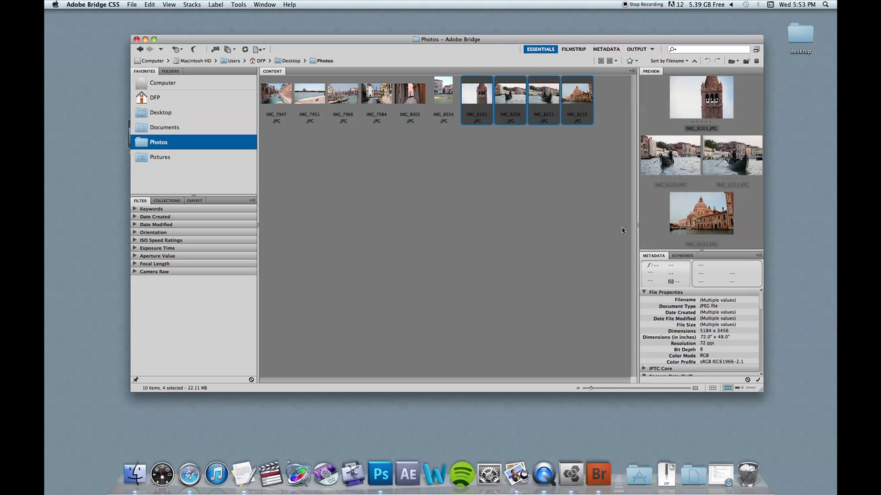
pyautogui.moveTo(636, 225); pyautogui.dragTo(480, 225)
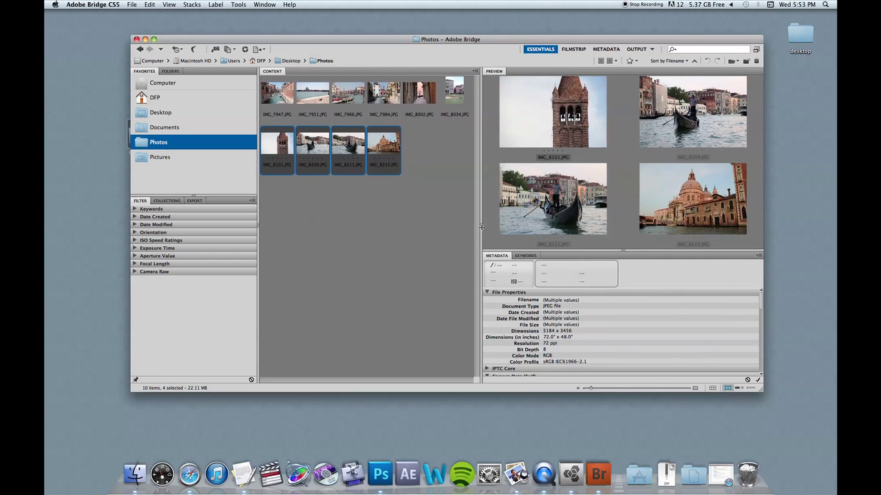
pyautogui.moveTo(626, 250); pyautogui.dragTo(626, 305)
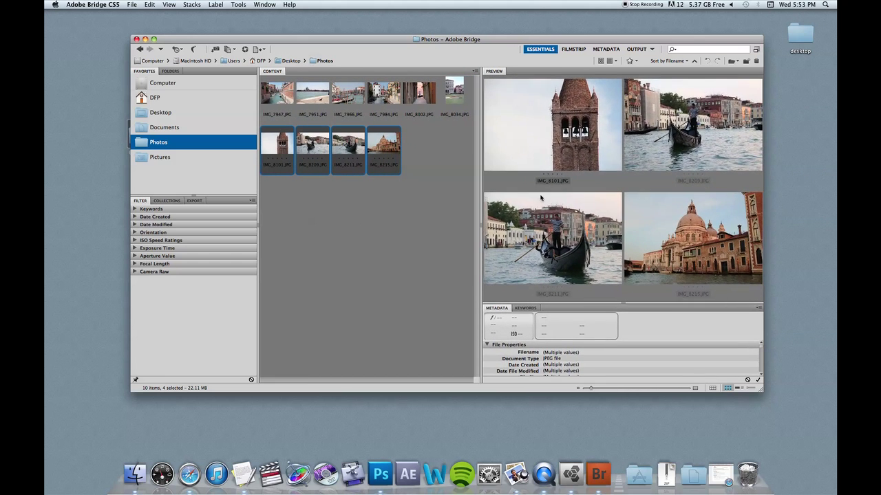
pyautogui.click(416, 180)
pyautogui.click(387, 105)
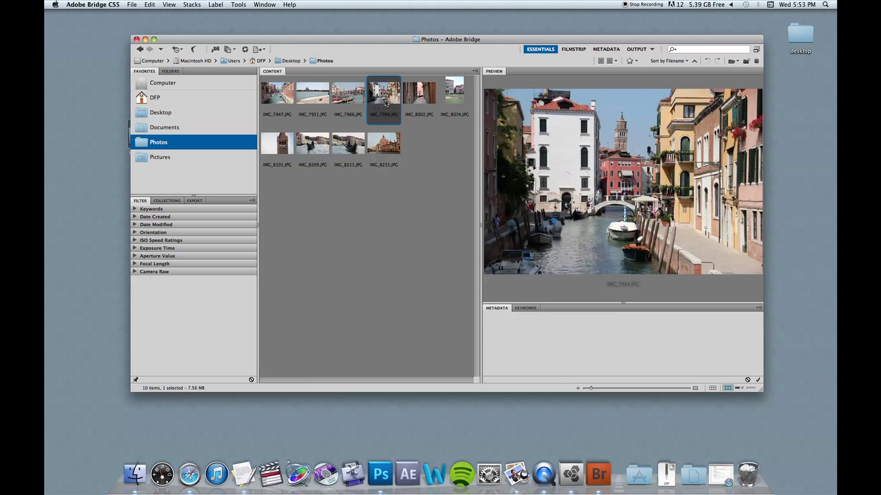
pyautogui.click(569, 49)
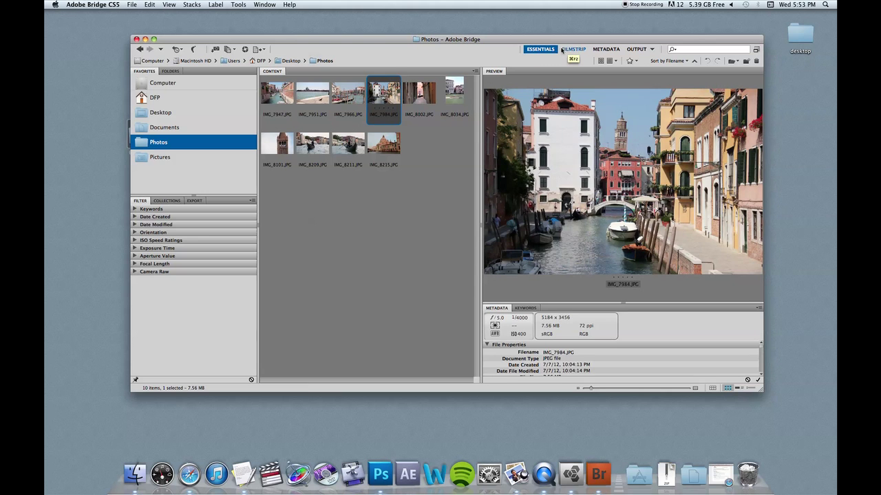
# - Step through the filmstrip photos and star-rate them, e.g. four stars via Label or Cmd+4
pyautogui.click(276, 336)
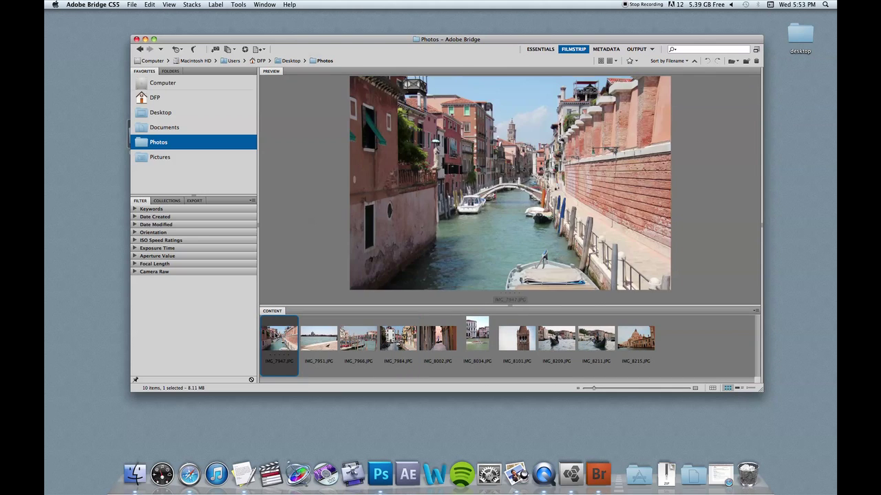
pyautogui.press('Right')
pyautogui.press('Left')
pyautogui.press('Right')
pyautogui.press('Right')
pyautogui.press('Right')
pyautogui.press('Right')
pyautogui.press('Right')
pyautogui.press('Right')
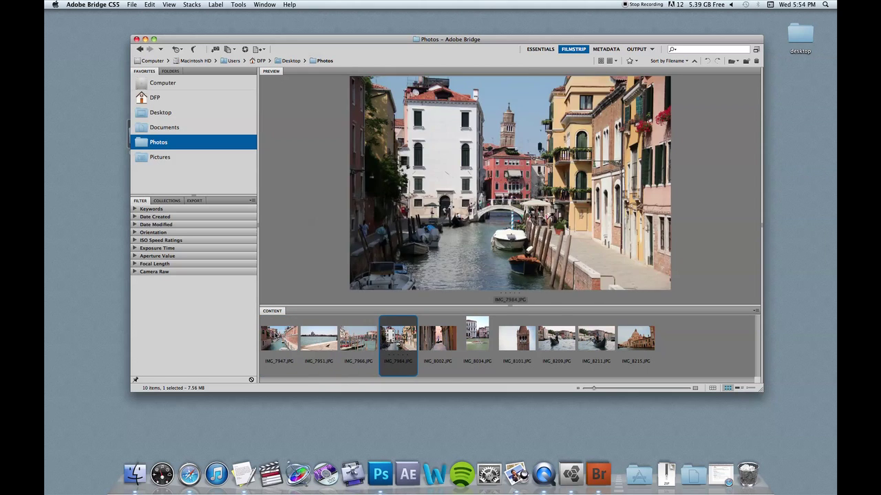
pyautogui.press('Right')
pyautogui.press('Right')
pyautogui.press('Right')
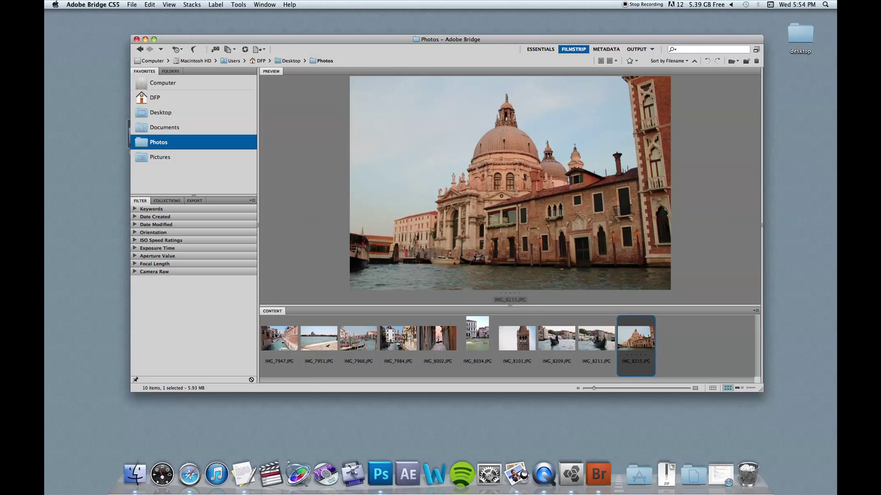
pyautogui.press('Left')
pyautogui.press('Left')
pyautogui.press('Left')
pyautogui.press('Left')
pyautogui.press('Left')
pyautogui.press('Left')
pyautogui.press('Left')
pyautogui.press('Left')
pyautogui.press('Left')
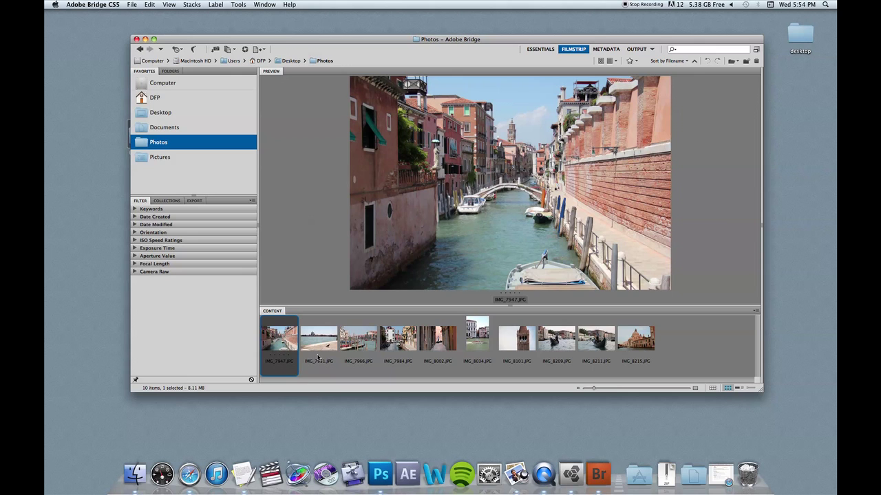
pyautogui.click(215, 4)
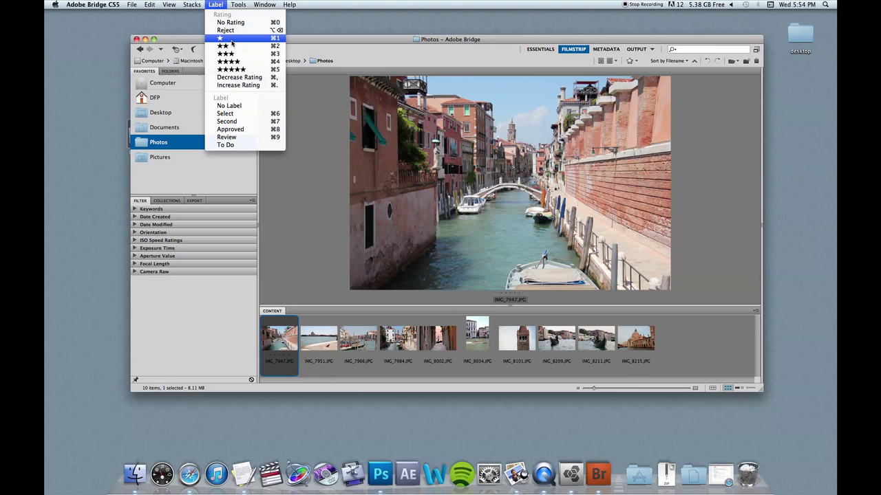
pyautogui.click(230, 61)
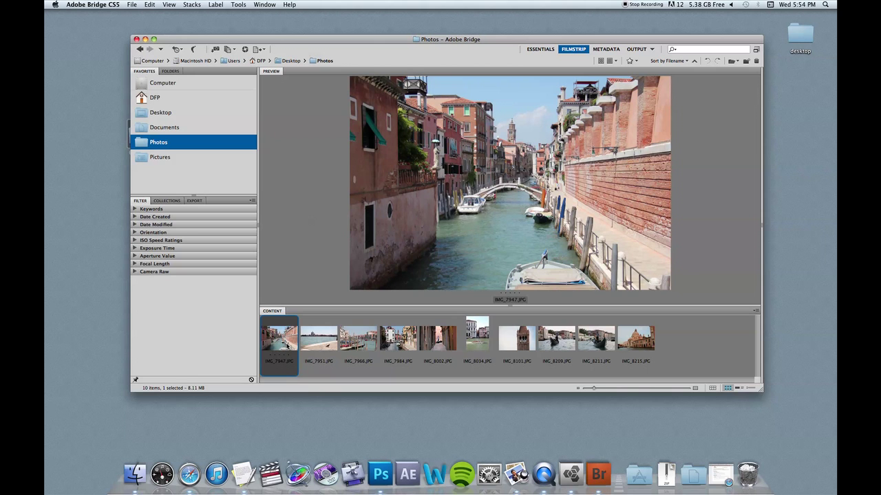
pyautogui.press('super+4')
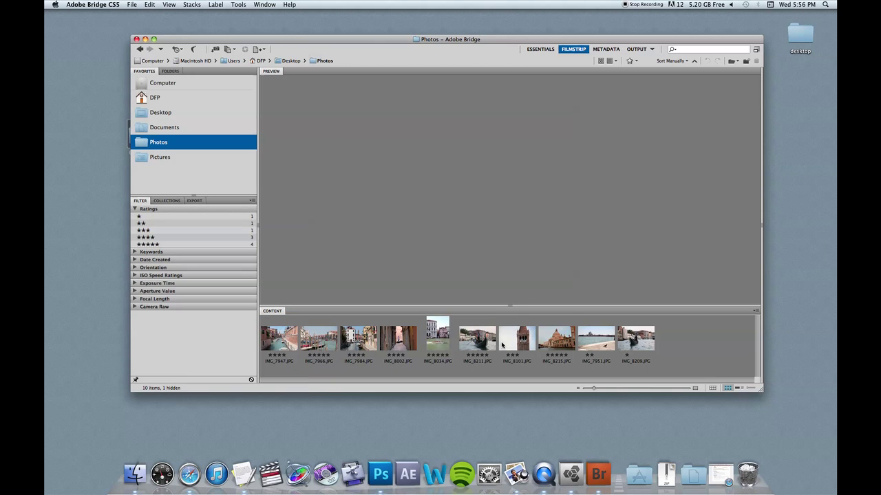
# - Filter the filmstrip to Show 3 or More Stars
pyautogui.press('Right')
pyautogui.press('Right')
pyautogui.press('Right')
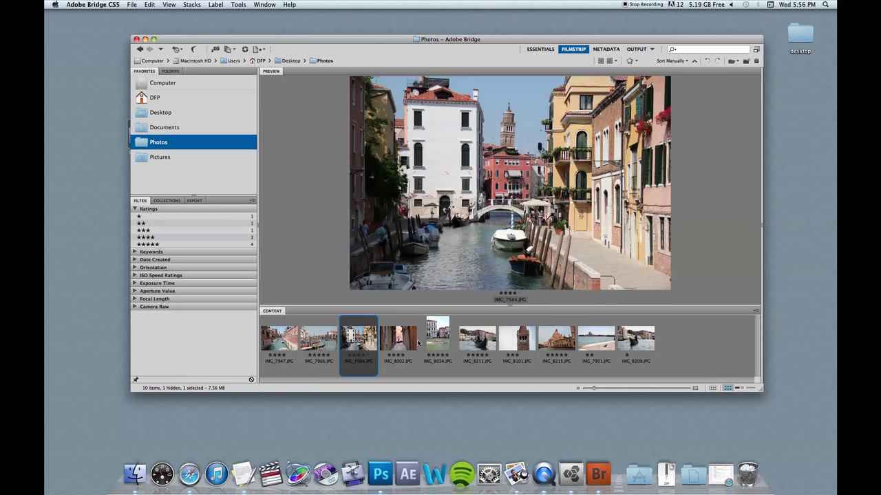
pyautogui.click(411, 345)
pyautogui.click(630, 60)
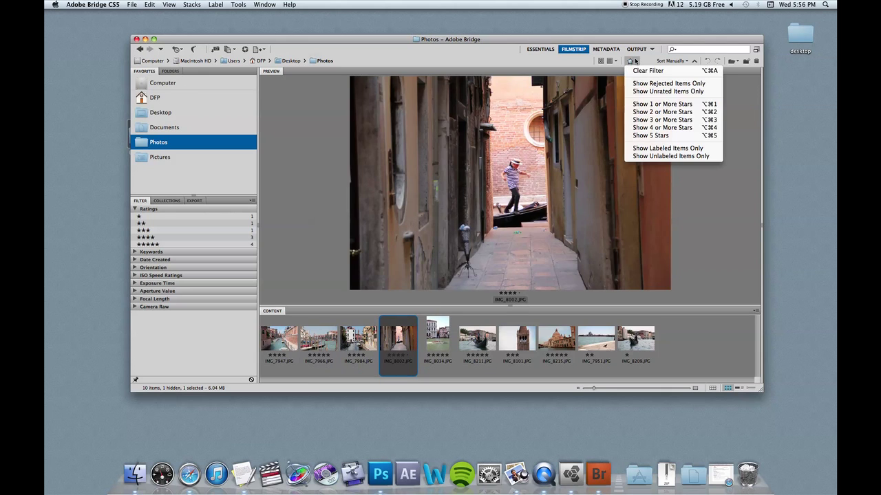
pyautogui.click(656, 122)
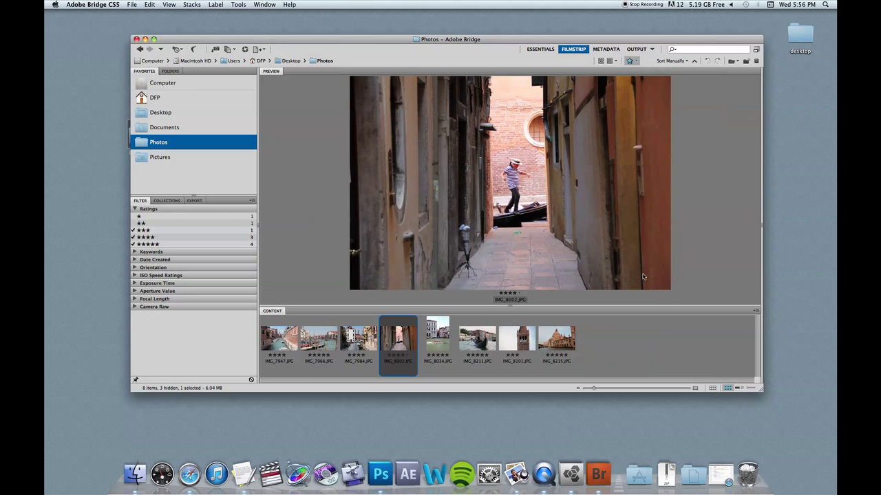
# - Browse the eight remaining photos from IMG_8215 back to IMG_7947, ending on IMG_8034
pyautogui.click(593, 350)
pyautogui.click(560, 342)
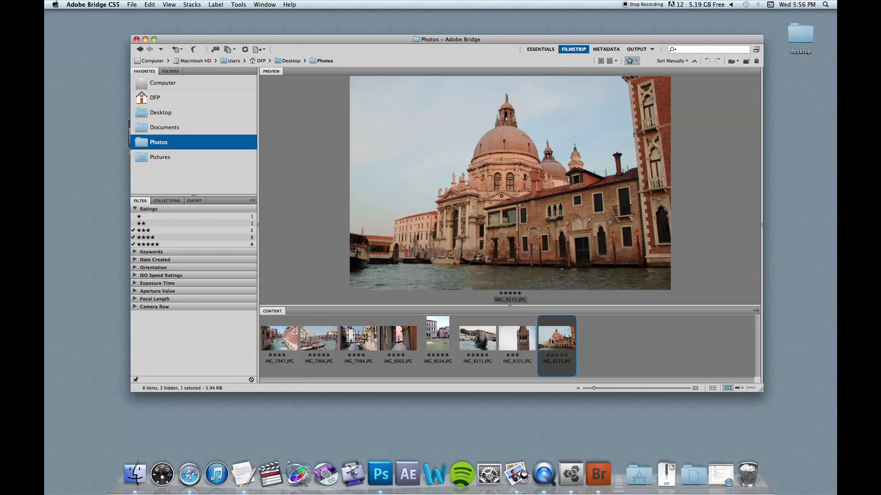
pyautogui.press('Left')
pyautogui.press('Left')
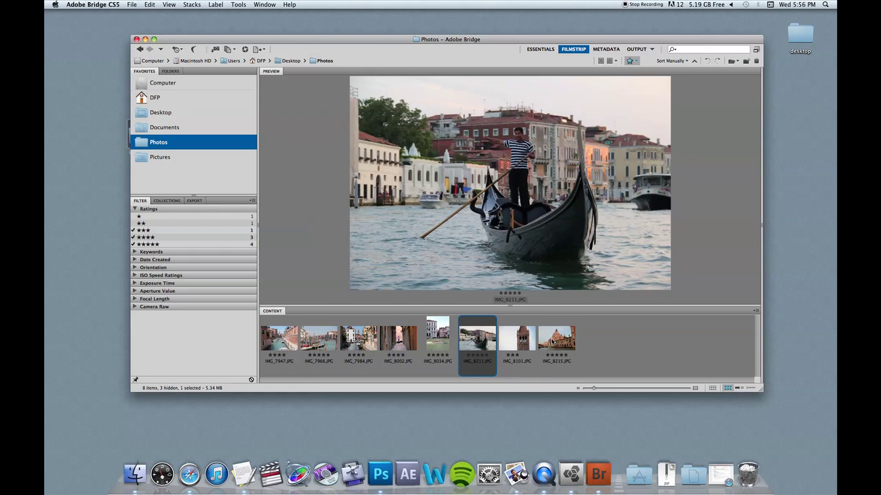
pyautogui.press('Left')
pyautogui.press('Left')
pyautogui.press('Left')
pyautogui.press('Left')
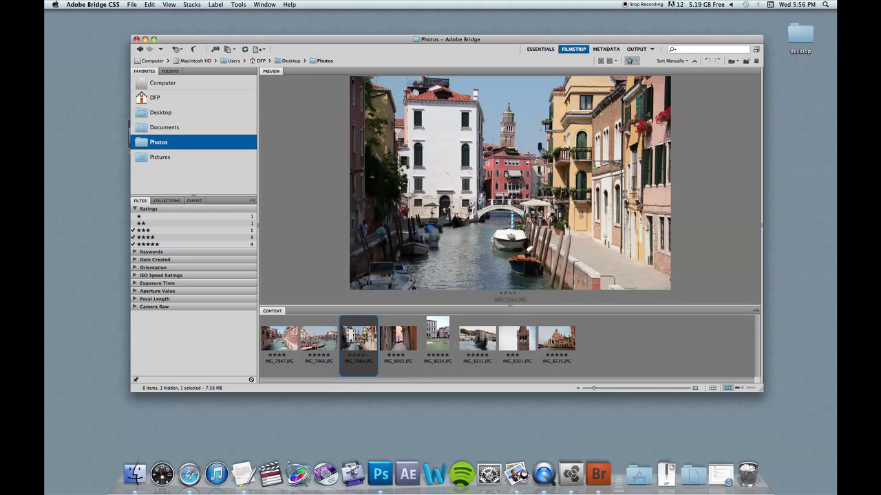
pyautogui.press('Left')
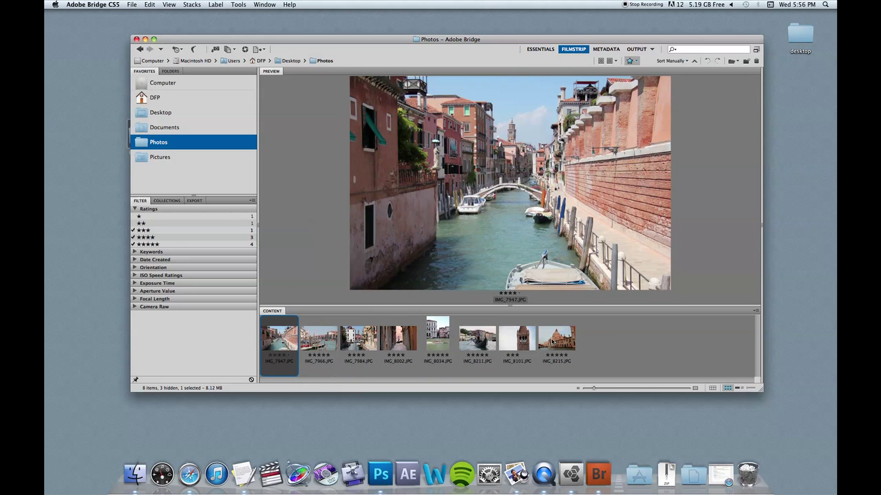
pyautogui.press('Right')
pyautogui.press('Left')
pyautogui.press('Right')
pyautogui.press('Right')
pyautogui.click(419, 345)
# - Reorder the filmstrip: gondola IMG_8211 first, bell tower IMG_8101 second, alley IMG_8002 third
pyautogui.click(413, 344)
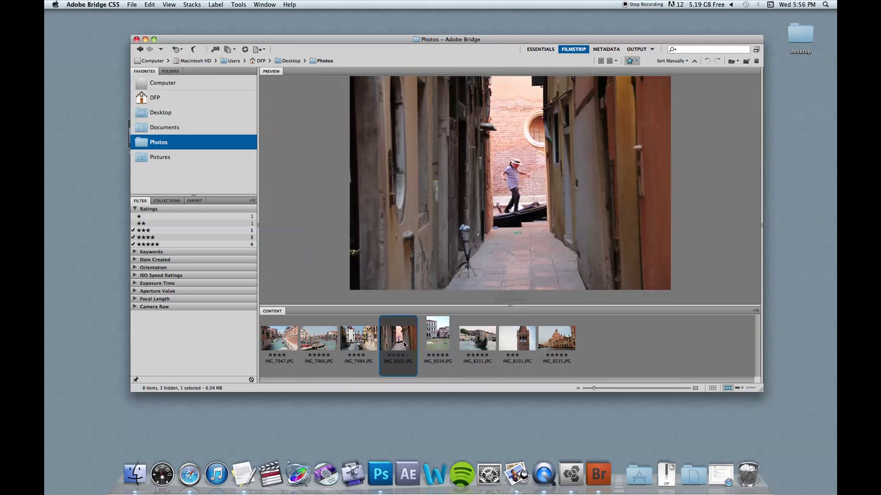
pyautogui.click(488, 346)
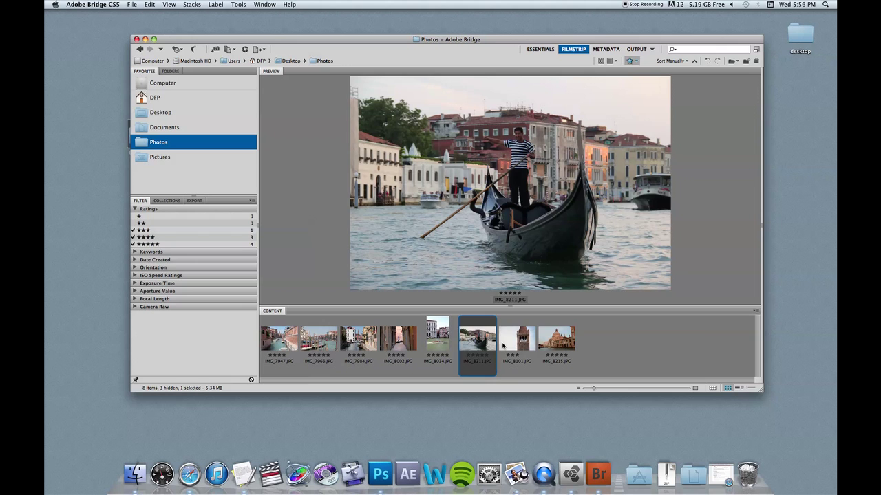
pyautogui.click(503, 346)
pyautogui.click(480, 338)
pyautogui.moveTo(480, 342); pyautogui.dragTo(274, 346)
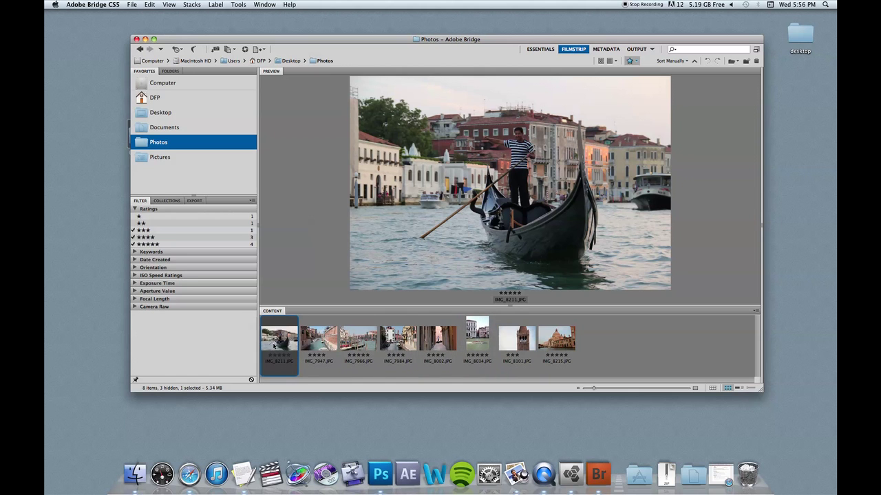
pyautogui.click(529, 341)
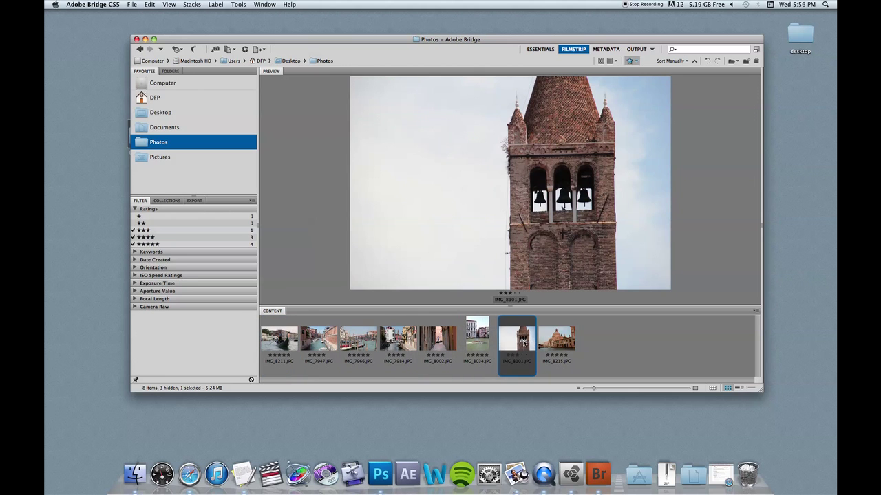
pyautogui.moveTo(529, 342); pyautogui.dragTo(313, 349)
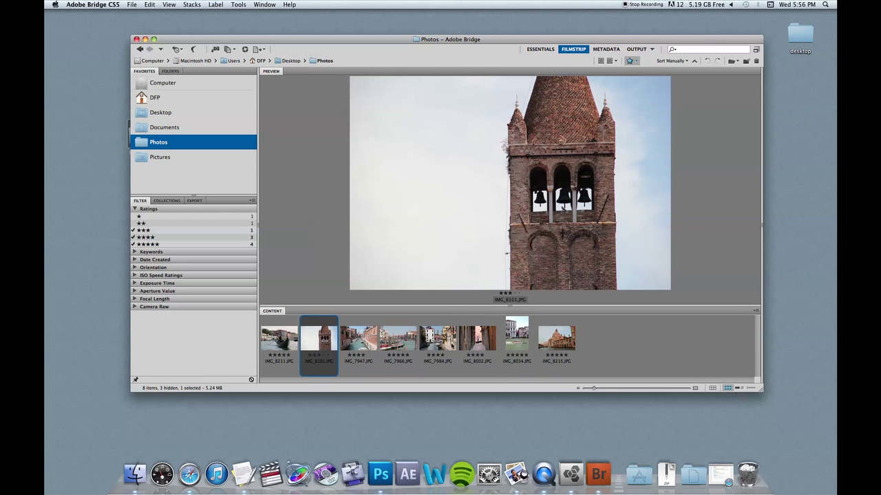
pyautogui.click(474, 342)
pyautogui.moveTo(474, 342); pyautogui.dragTo(344, 344)
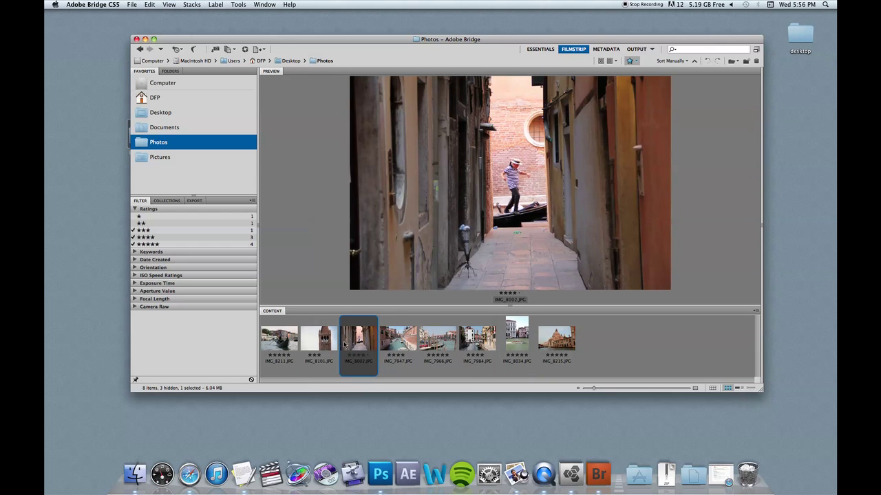
# - Review the gondola and basilica photos, then select all eight photos
pyautogui.click(275, 348)
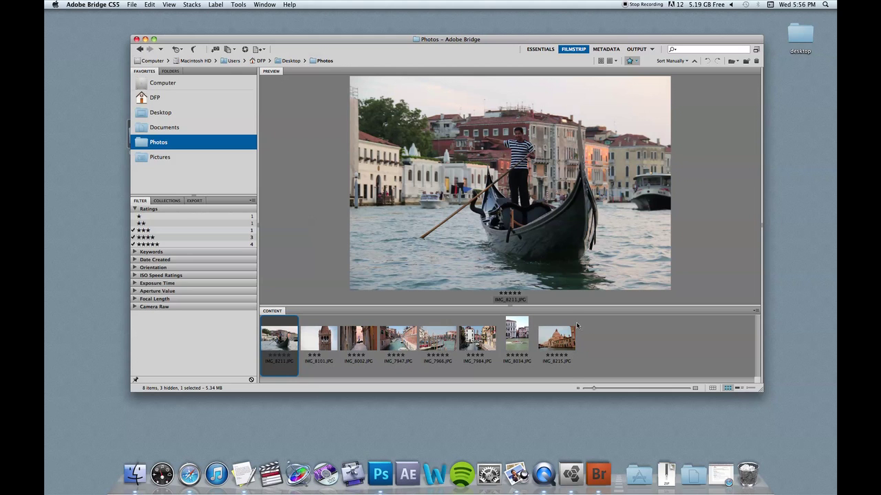
pyautogui.click(561, 338)
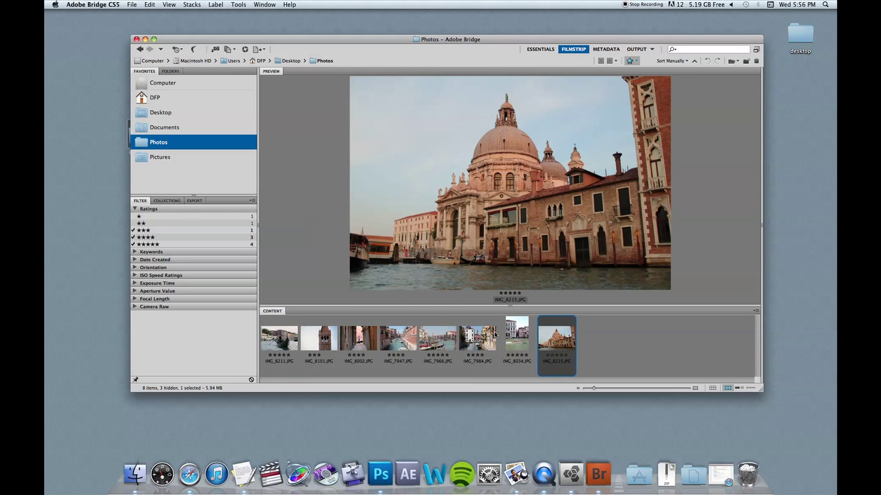
pyautogui.keyDown('shift'); pyautogui.click(278, 341); pyautogui.keyUp('shift')
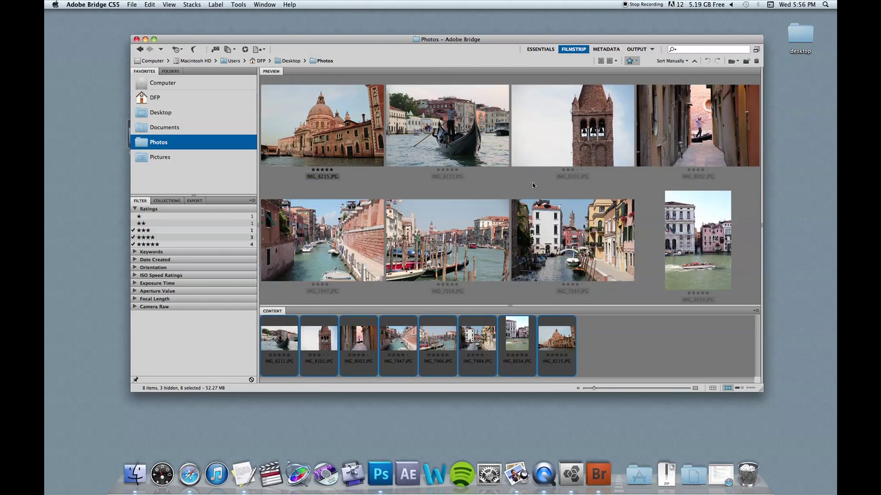
pyautogui.click(234, 4)
# - In Batch Rename, set the photos to be copied into a new 'bestof' folder
pyautogui.click(245, 15)
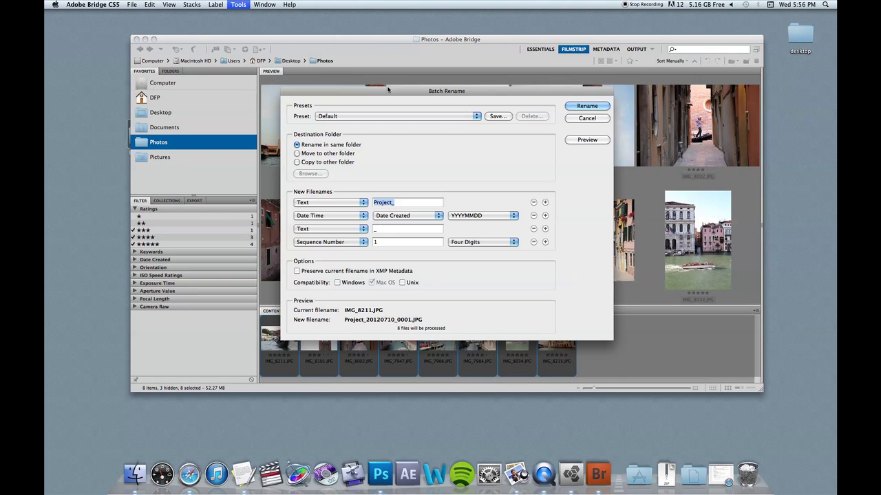
pyautogui.moveTo(388, 89); pyautogui.dragTo(386, 64)
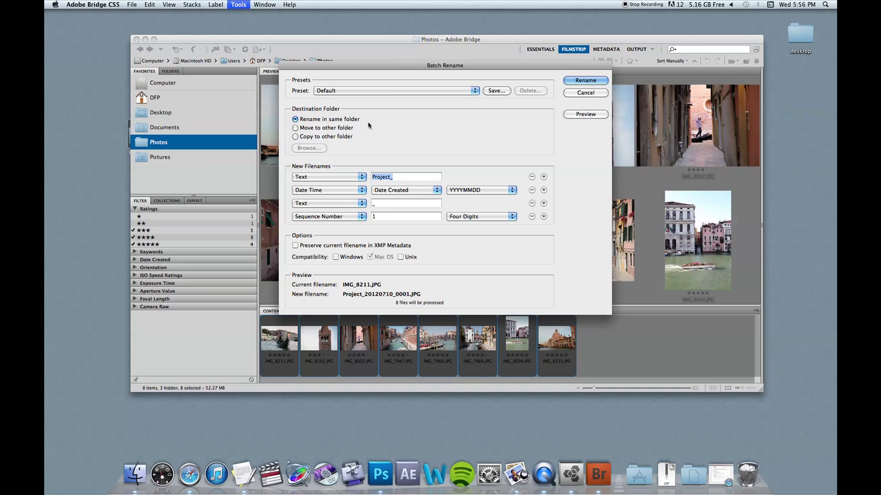
pyautogui.click(296, 137)
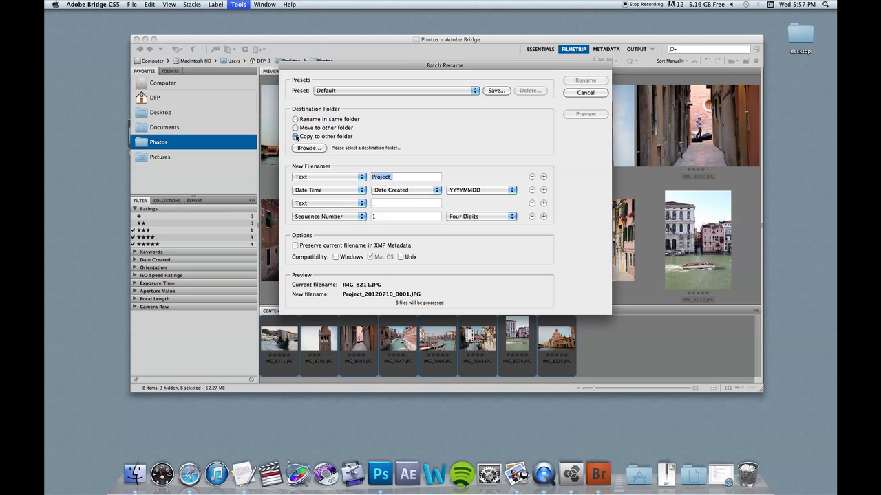
pyautogui.click(315, 148)
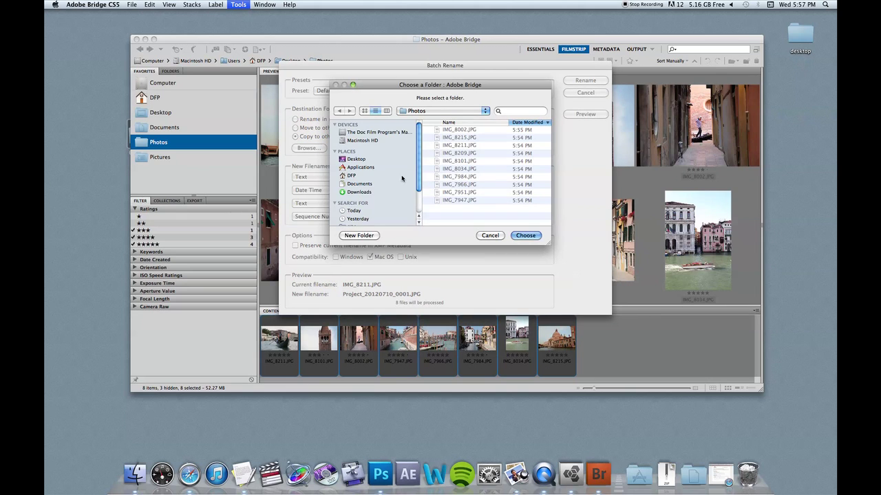
pyautogui.click(362, 237)
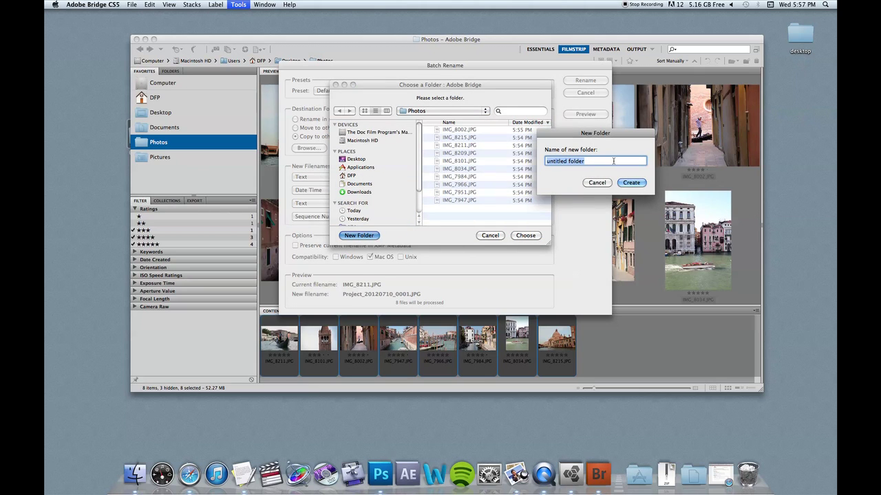
pyautogui.write('bestof')
pyautogui.press('Return')
pyautogui.click(522, 237)
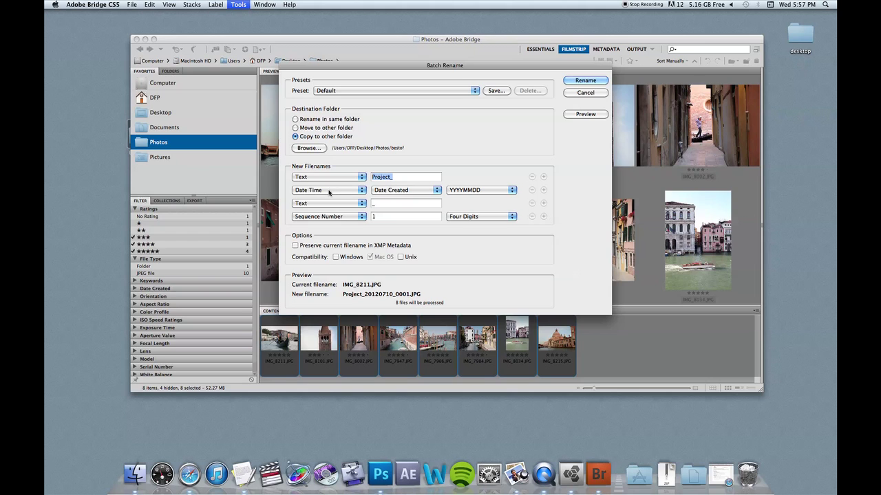
# - Name the copies 'photo_' plus a three-digit sequence number and run the rename
pyautogui.click(374, 177)
pyautogui.click(532, 191)
pyautogui.click(532, 190)
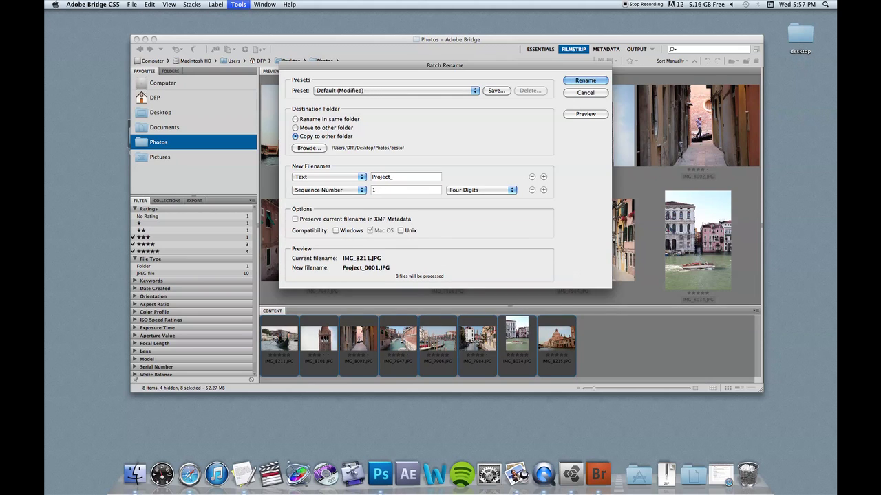
pyautogui.doubleClick(378, 178)
pyautogui.write('photo_')
pyautogui.click(510, 194)
pyautogui.click(468, 182)
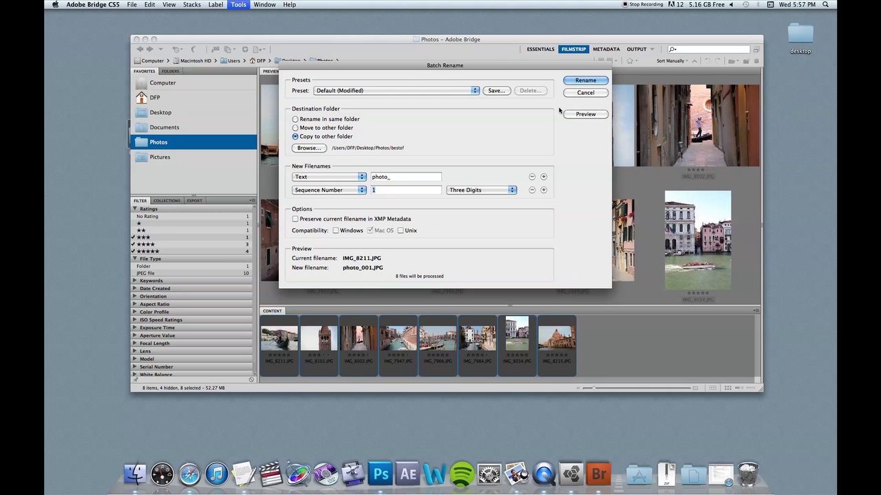
pyautogui.click(585, 81)
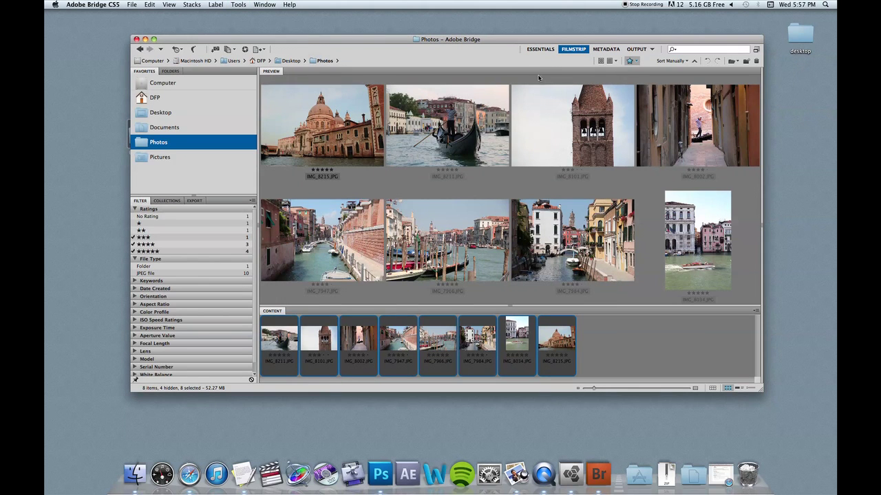
pyautogui.moveTo(219, 35); pyautogui.dragTo(354, 29)
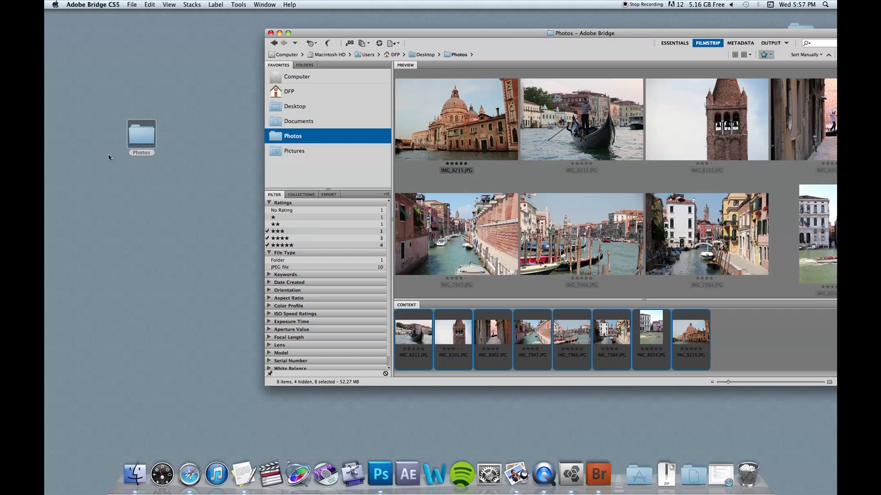
# - Open Photos > bestof and preview photo_001.JPG through photo_008.JPG with Quick Look
pyautogui.doubleClick(137, 138)
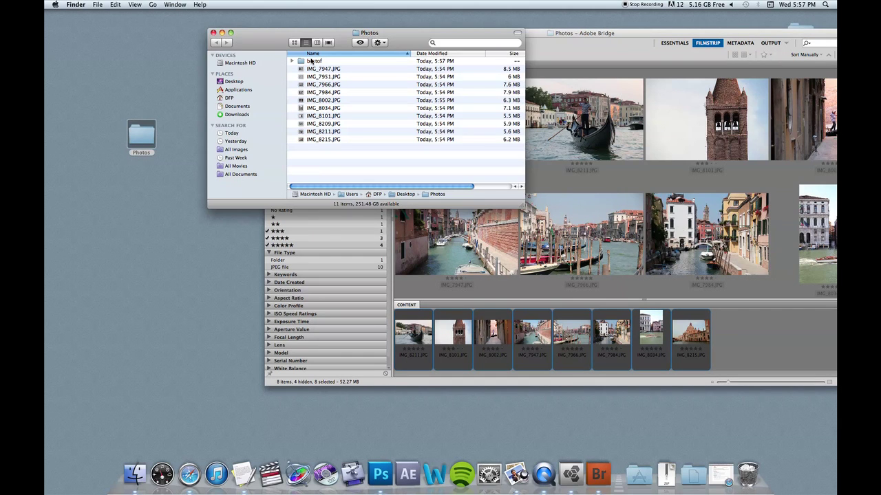
pyautogui.doubleClick(310, 61)
pyautogui.click(320, 62)
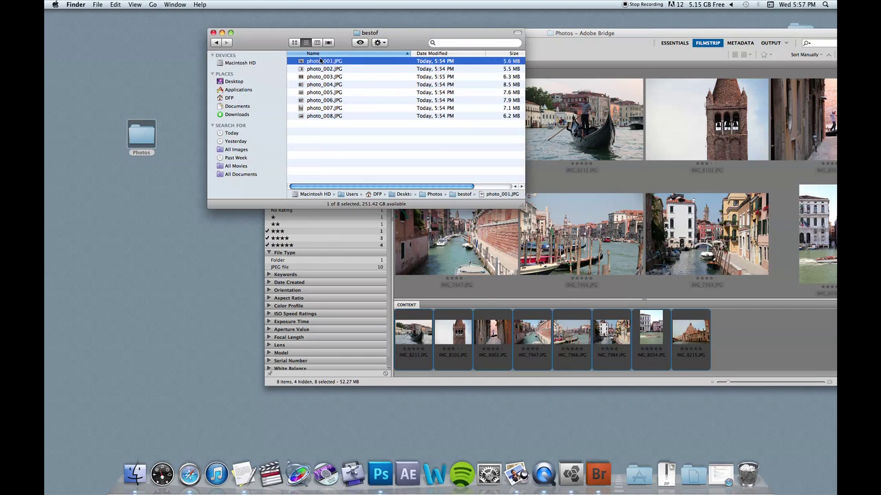
pyautogui.press('space')
pyautogui.press('Down')
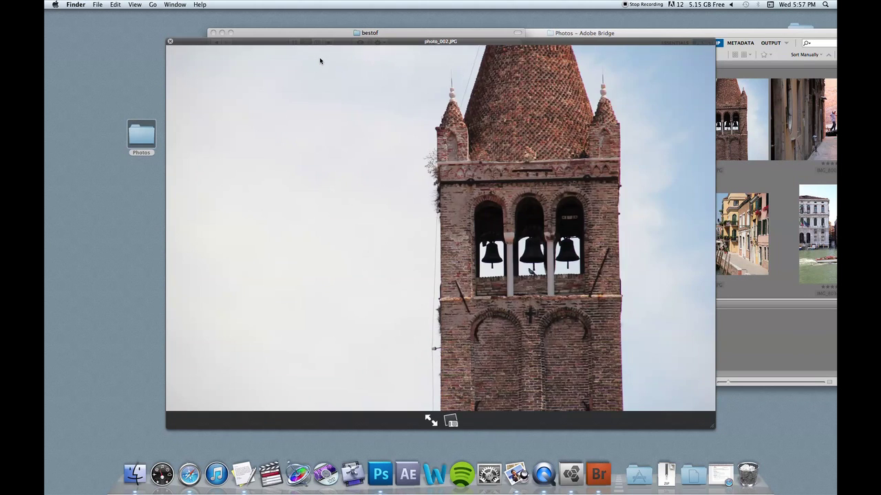
pyautogui.press('Down')
pyautogui.press('space')
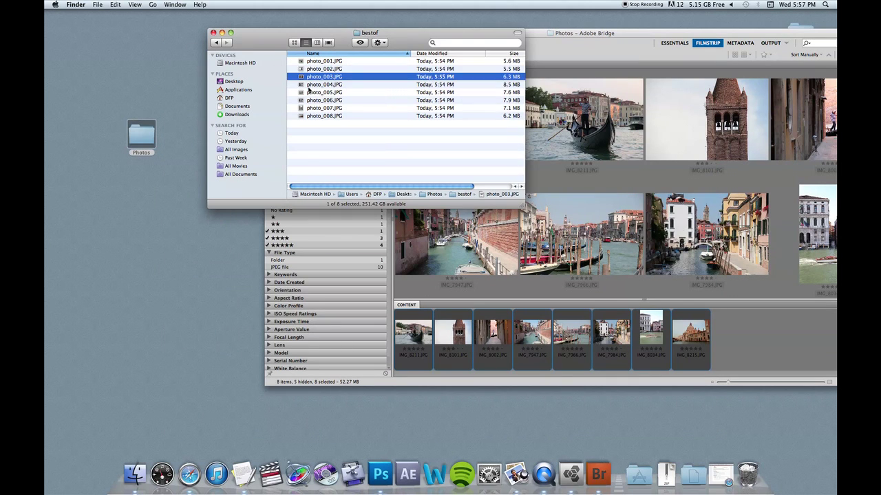
pyautogui.press('Down')
pyautogui.press('Down')
pyautogui.press('Down')
pyautogui.press('Down')
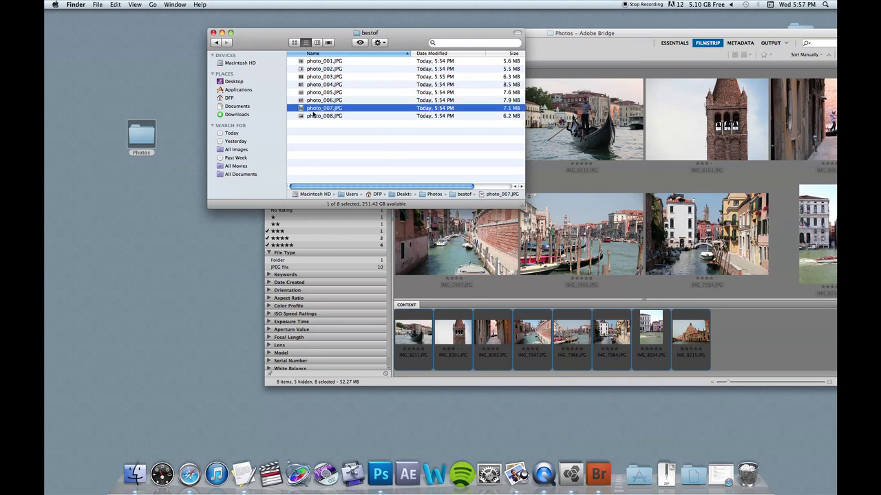
pyautogui.press('Down')
pyautogui.click(313, 128)
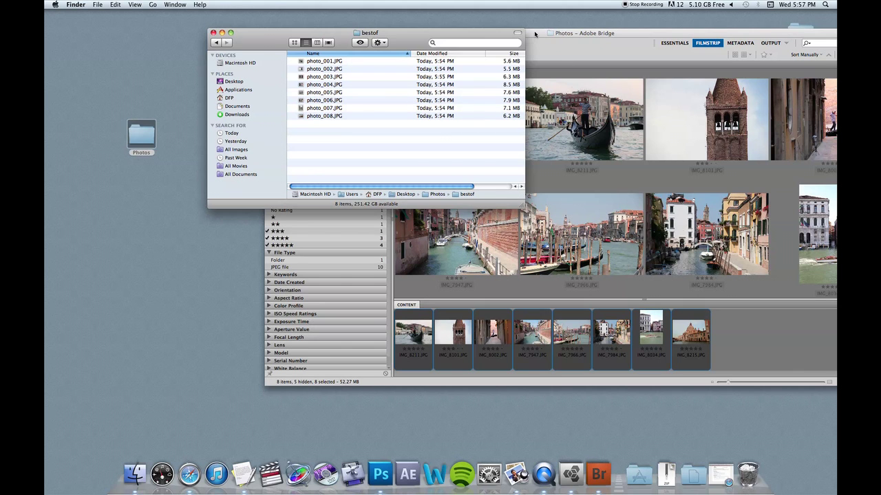
# - Minimize Adobe Bridge and switch to Photoshop
pyautogui.click(534, 33)
pyautogui.click(279, 33)
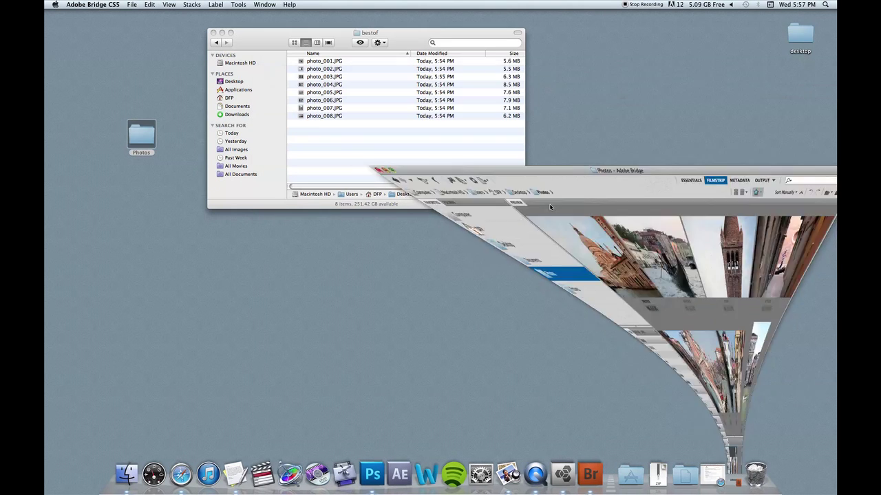
pyautogui.click(366, 478)
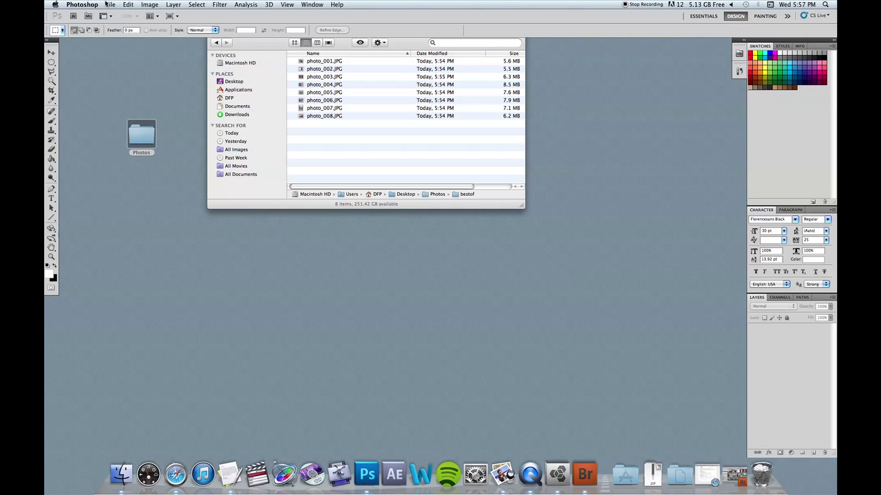
# - Launch the SimpleViewer gallery builder from the File menu
pyautogui.click(108, 4)
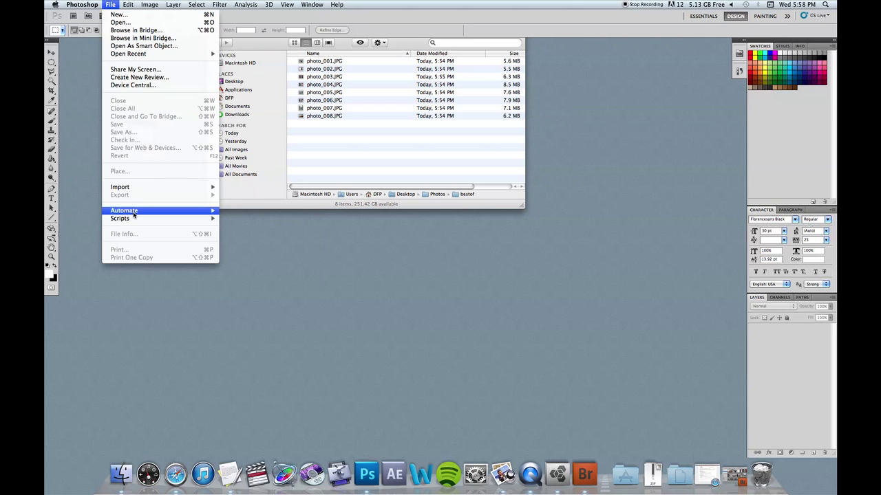
pyautogui.moveTo(132, 218)
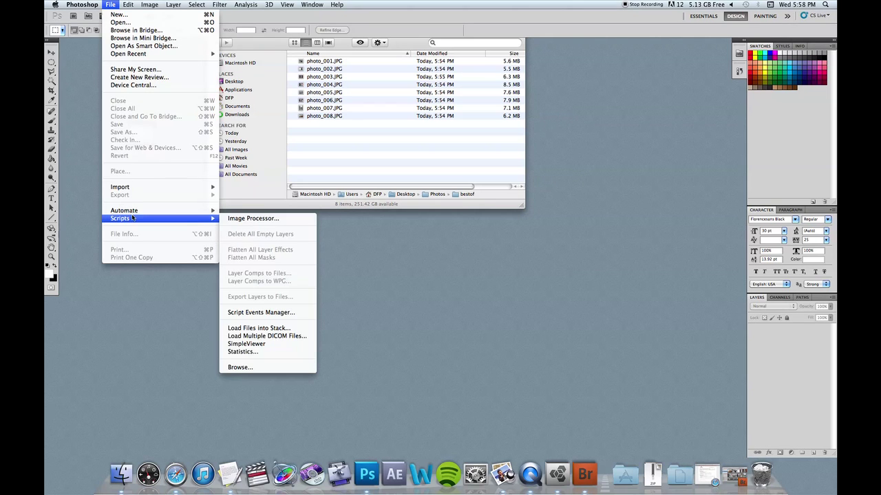
pyautogui.click(274, 344)
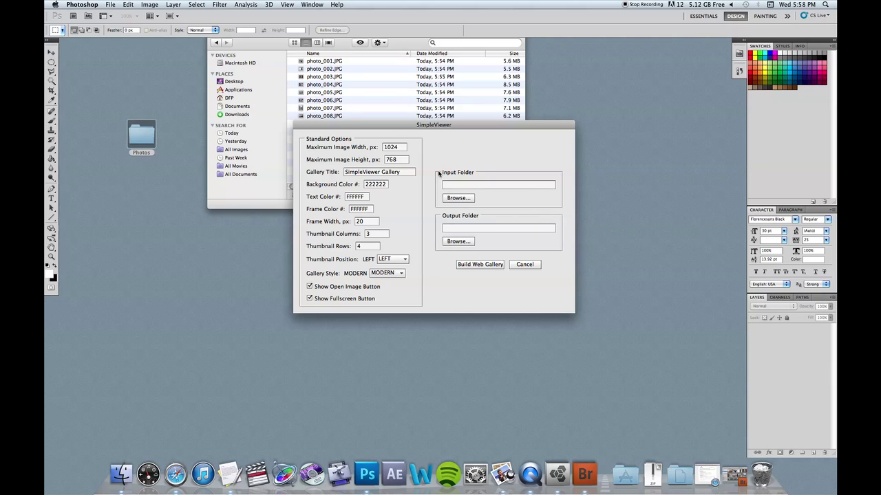
# - Set the gallery's input folder to Desktop/Photos/bestof
pyautogui.click(458, 198)
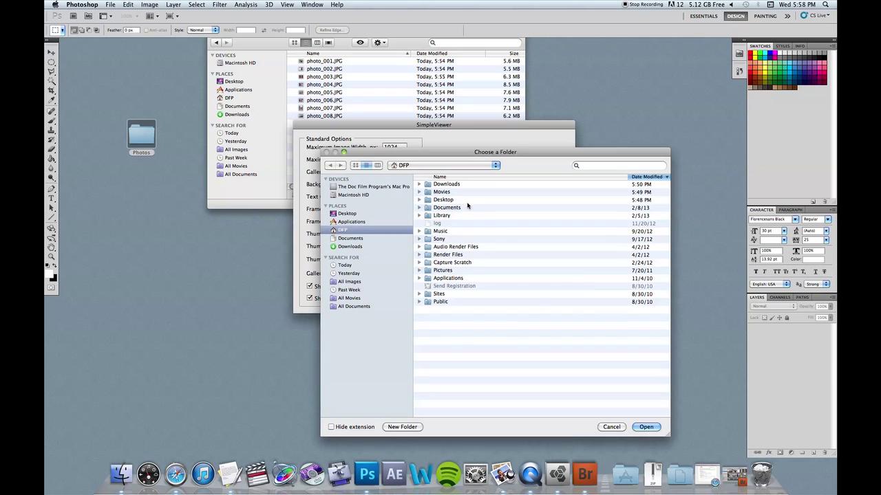
pyautogui.click(370, 215)
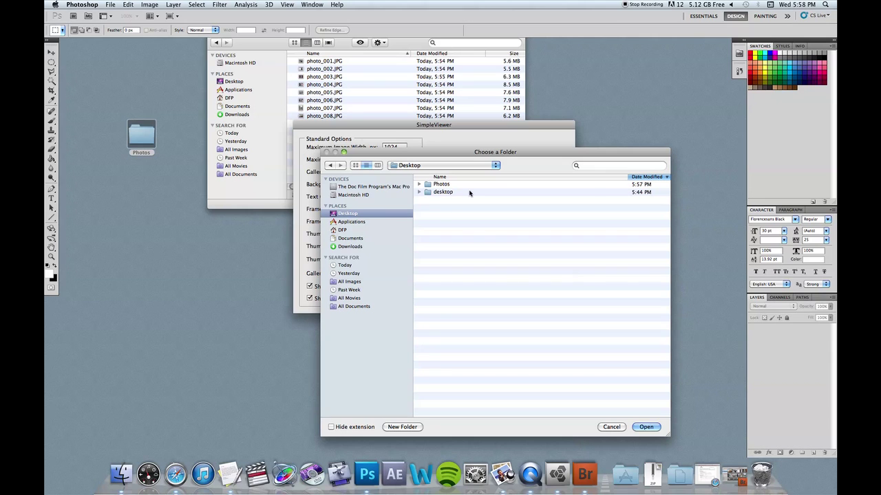
pyautogui.doubleClick(432, 185)
pyautogui.click(437, 185)
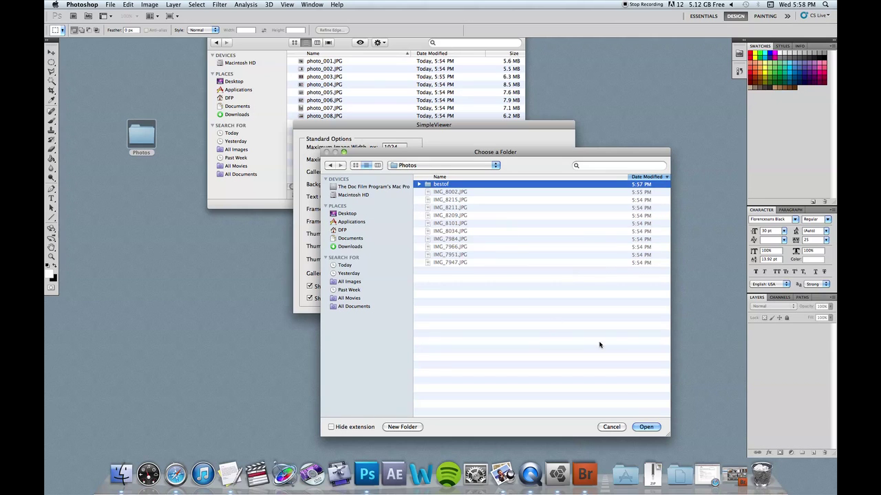
pyautogui.click(647, 427)
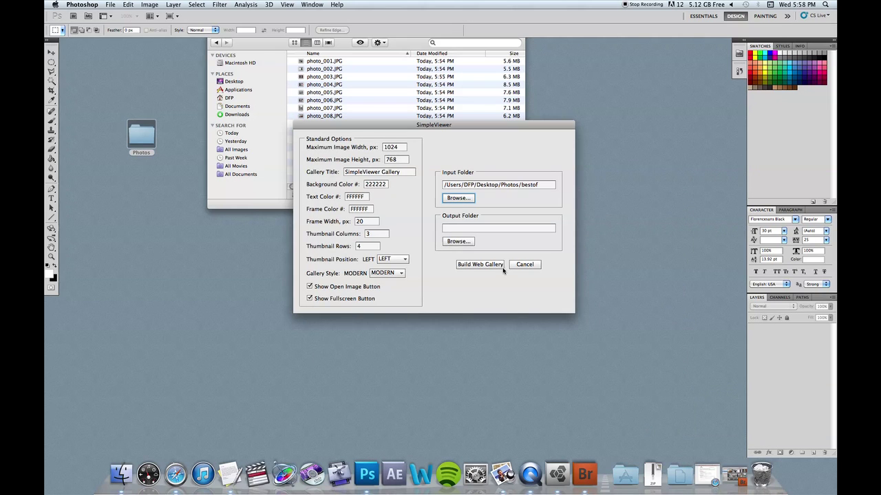
pyautogui.click(453, 242)
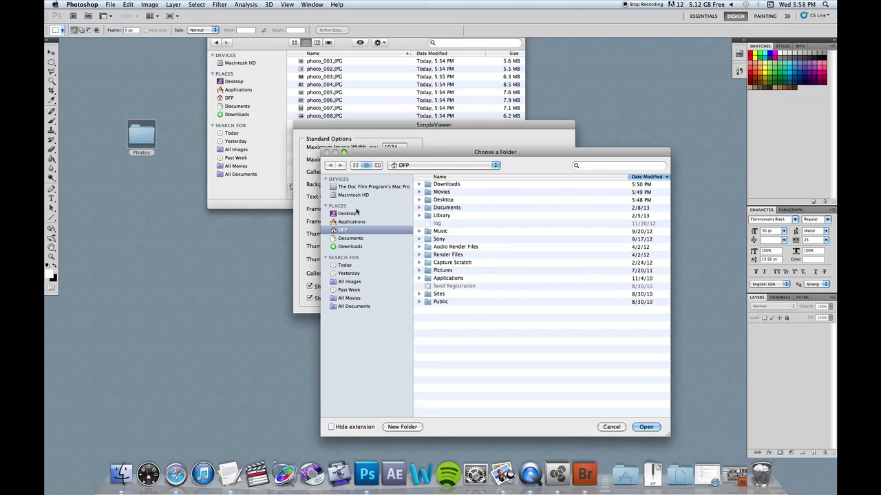
# - Create a 'slideshow' folder in Desktop/Photos and choose it as the output folder
pyautogui.click(357, 213)
pyautogui.doubleClick(448, 185)
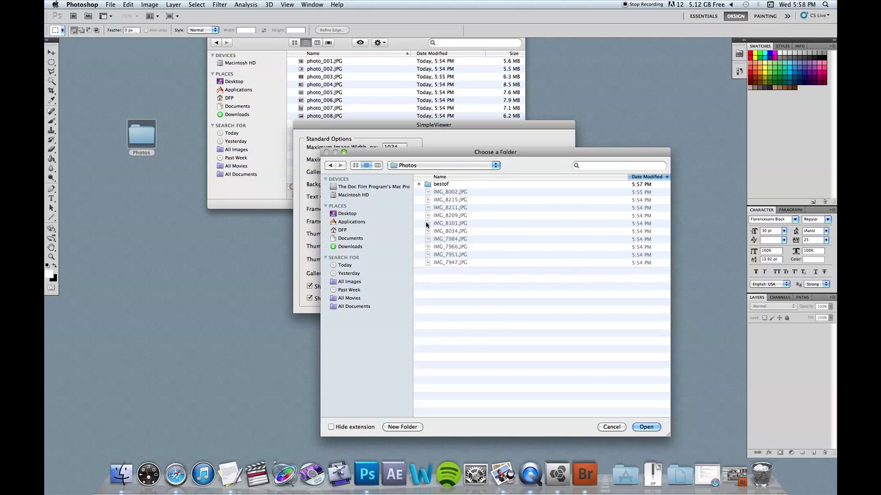
pyautogui.click(403, 426)
pyautogui.write('sl')
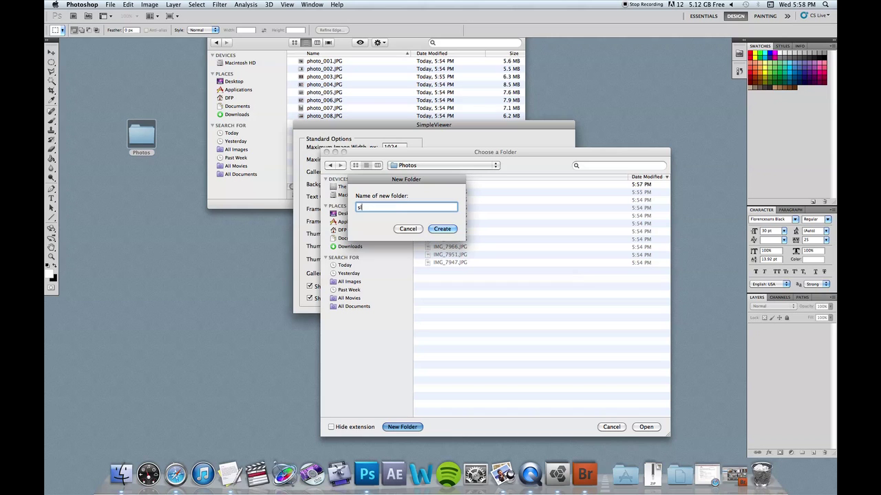
pyautogui.write('ideshow')
pyautogui.press('Return')
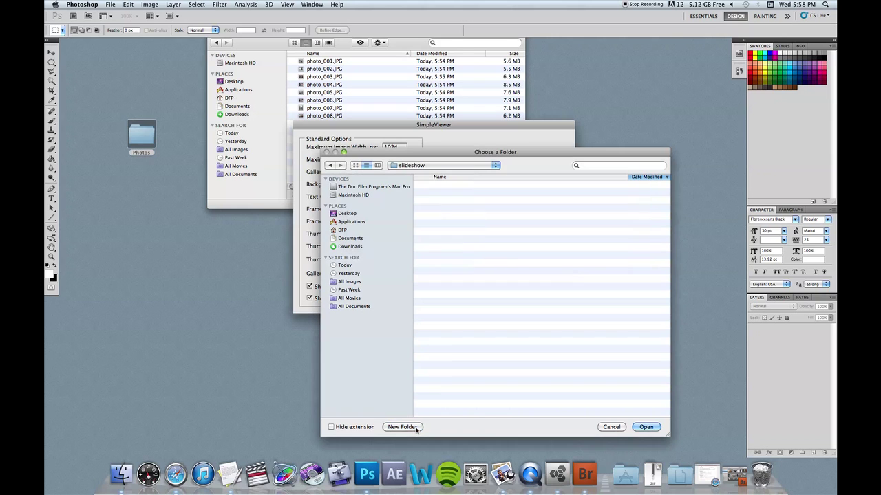
pyautogui.click(646, 428)
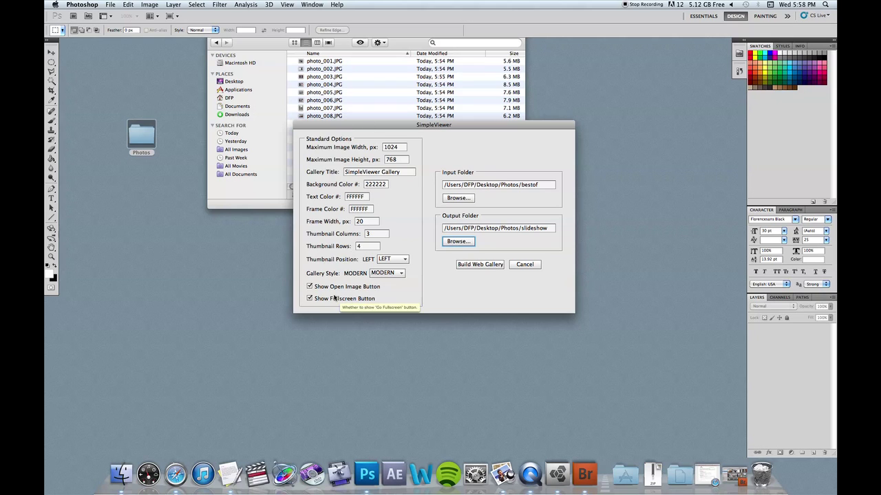
# - Replace the Gallery Title with 'Zaluski's Photos' and build the web gallery
pyautogui.tripleClick(367, 172)
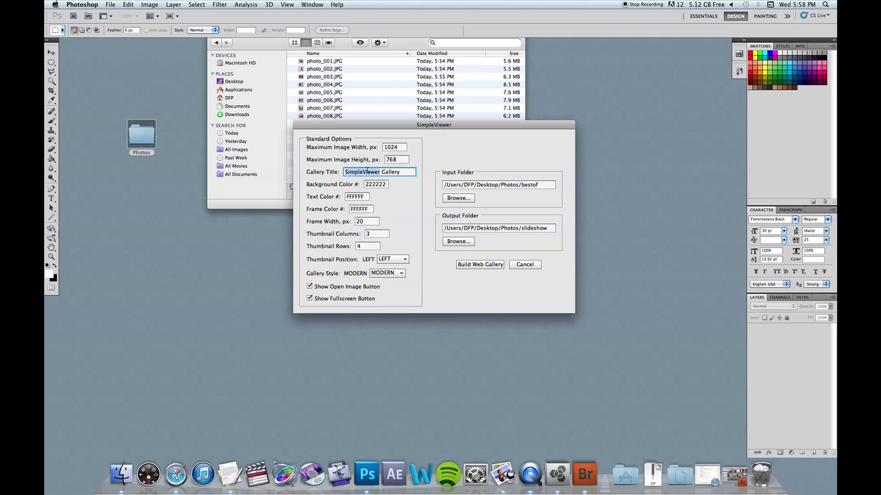
pyautogui.write("Zaluski's Photos")
pyautogui.click(352, 146)
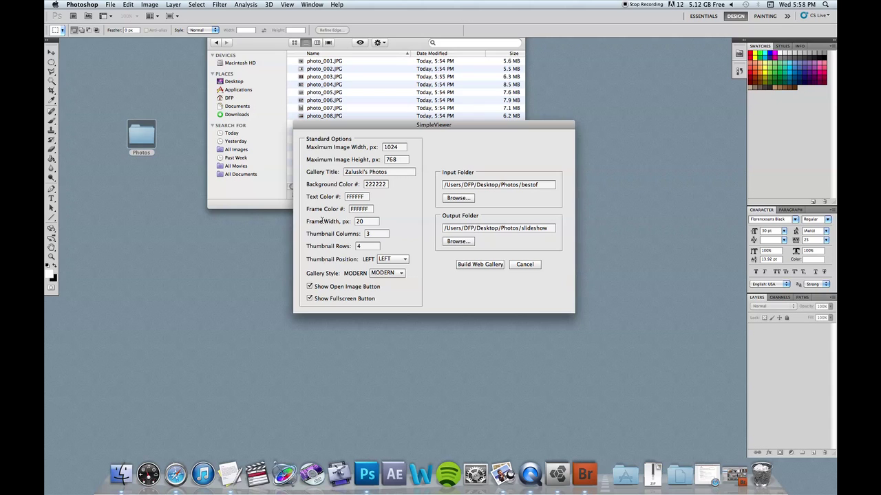
pyautogui.click(480, 265)
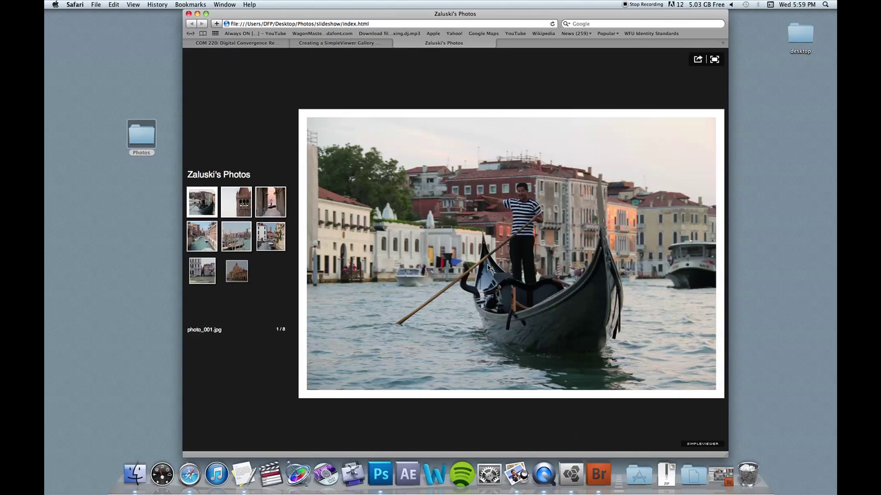
# - Browse the eight gallery photos by thumbnail and arrow keys, ending on the fifth photo
pyautogui.click(237, 202)
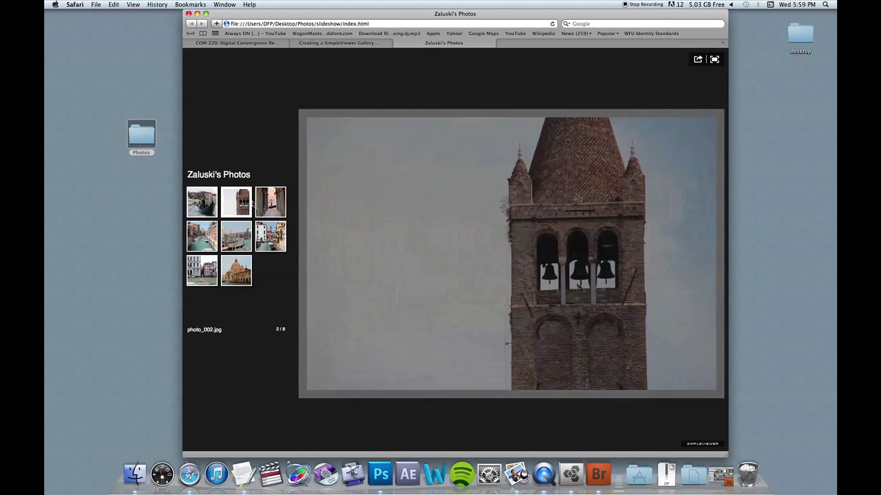
pyautogui.click(270, 202)
pyautogui.click(202, 236)
pyautogui.click(236, 236)
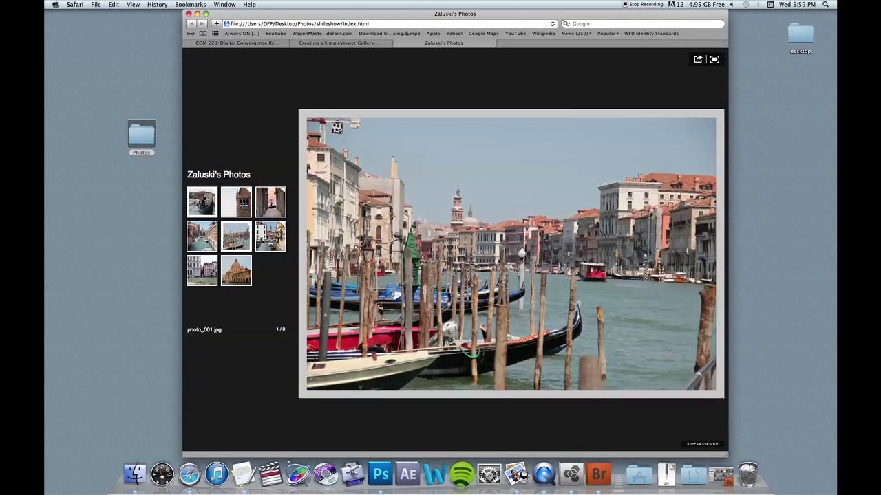
pyautogui.click(205, 198)
pyautogui.press('Right')
pyautogui.press('Right')
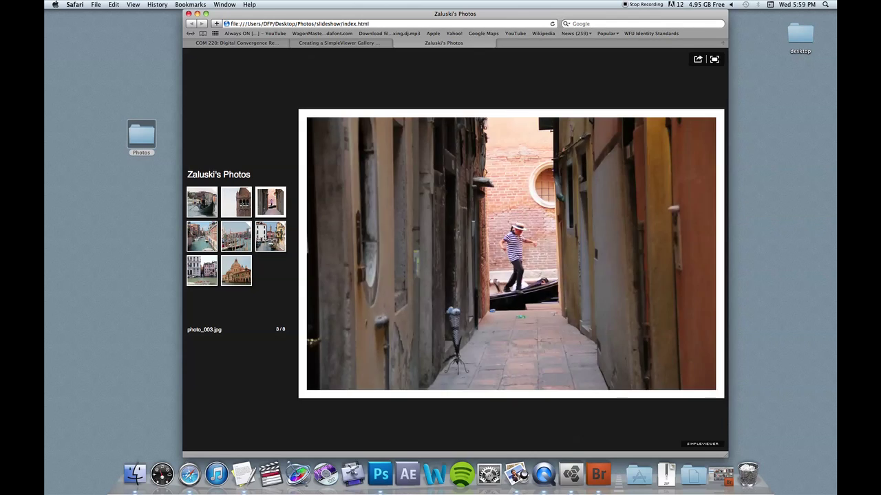
pyautogui.press('Right')
pyautogui.press('Right')
pyautogui.press('Right')
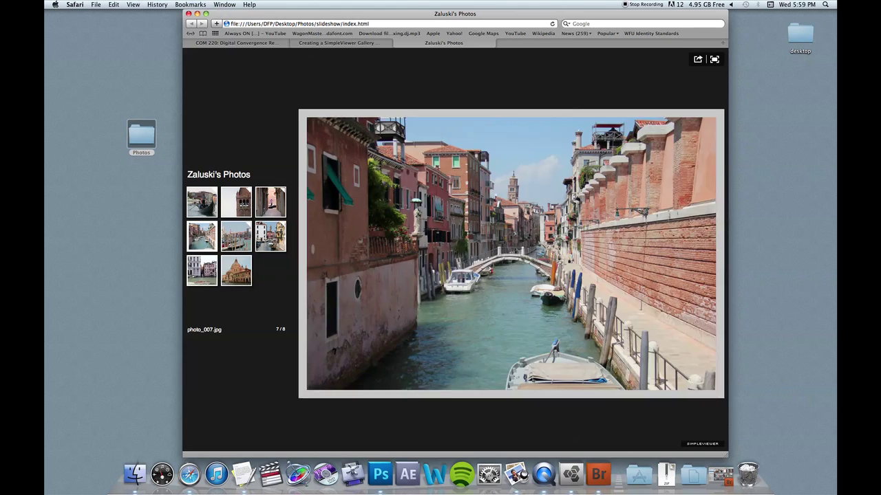
pyautogui.press('Right')
pyautogui.press('Right')
pyautogui.press('Left')
pyautogui.press('Left')
pyautogui.press('Left')
pyautogui.press('Left')
pyautogui.press('Left')
pyautogui.press('Left')
pyautogui.press('Left')
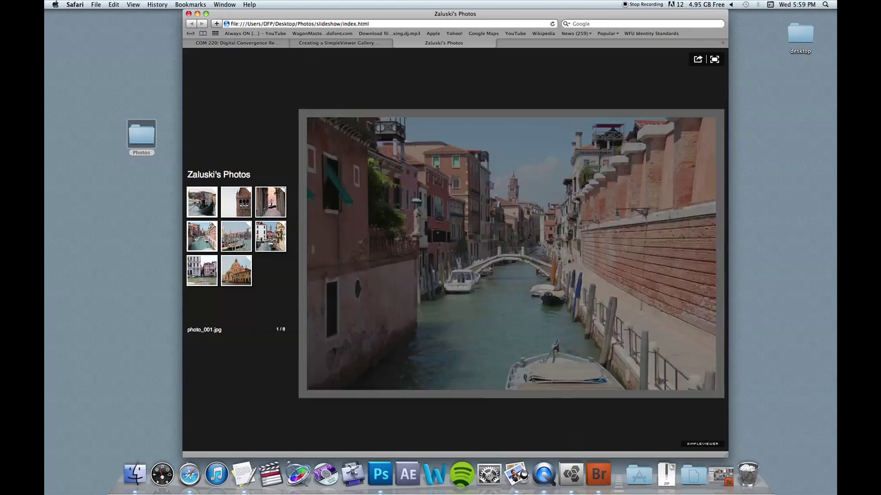
pyautogui.press('Right')
pyautogui.click(270, 237)
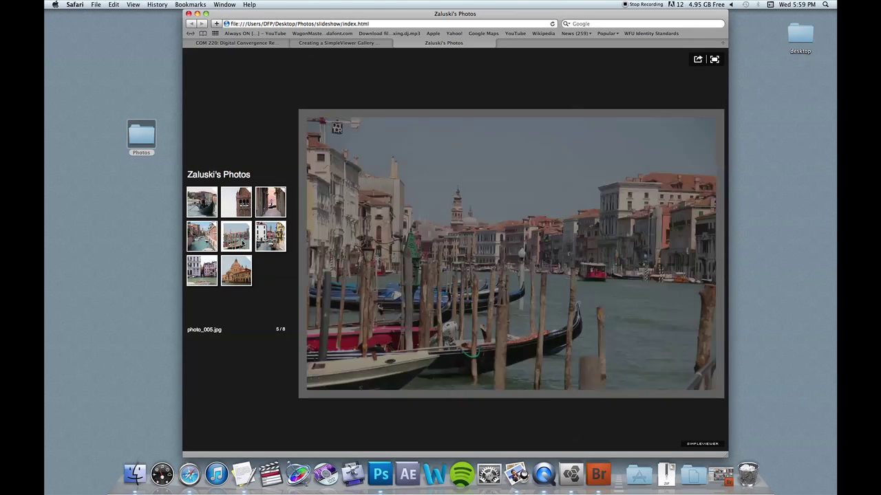
pyautogui.moveTo(275, 15); pyautogui.dragTo(479, 16)
# - Open the Photos folder on the Desktop and look inside bestof
pyautogui.click(258, 47)
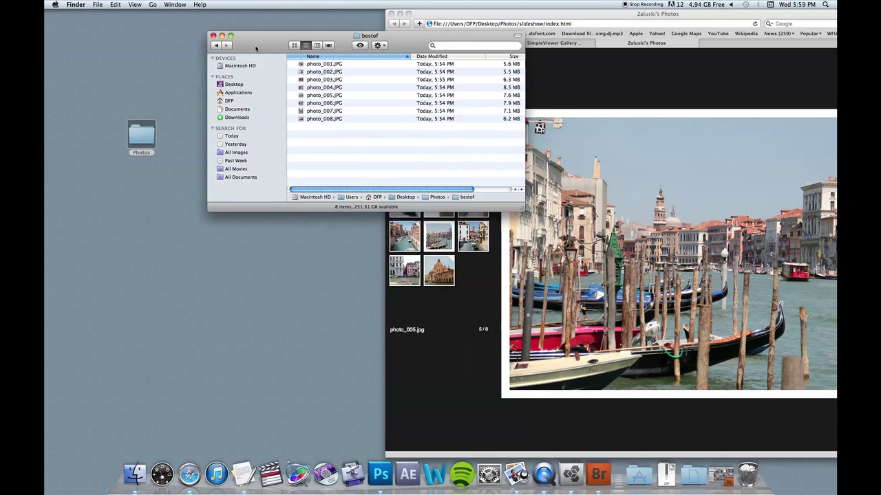
pyautogui.moveTo(259, 47); pyautogui.dragTo(192, 117)
pyautogui.click(164, 152)
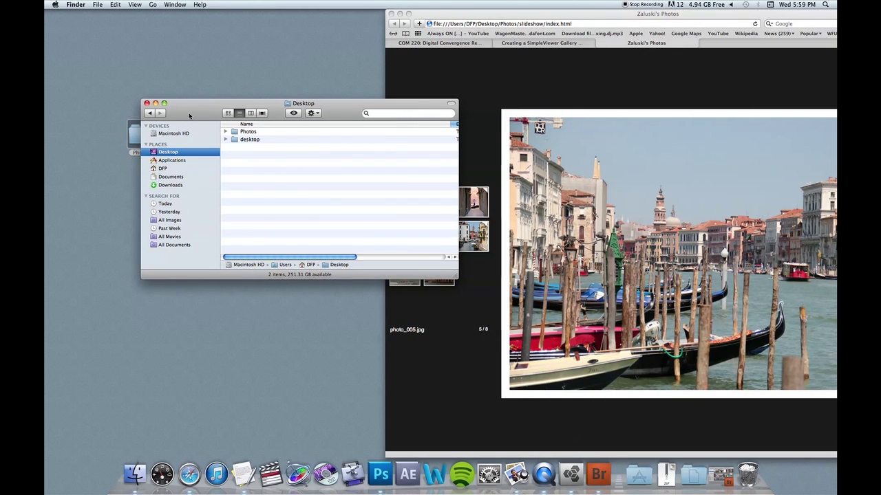
pyautogui.click(147, 102)
pyautogui.moveTo(159, 145); pyautogui.dragTo(242, 167)
pyautogui.doubleClick(241, 165)
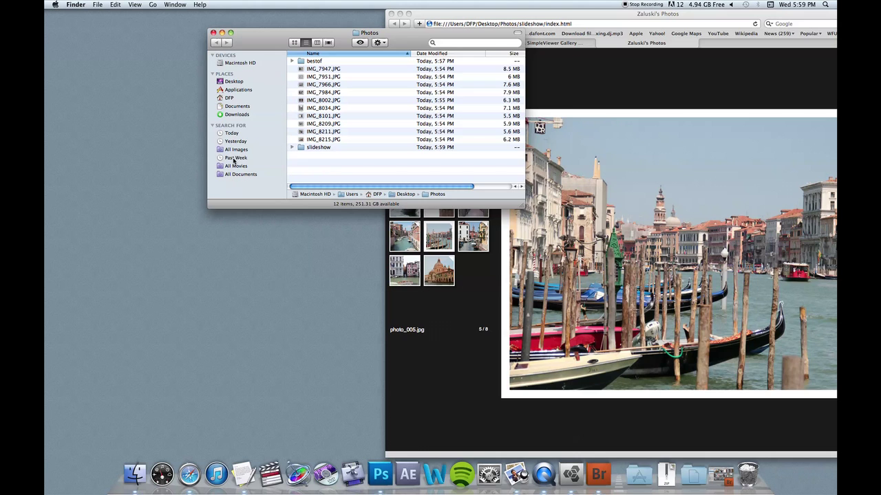
pyautogui.click(331, 69)
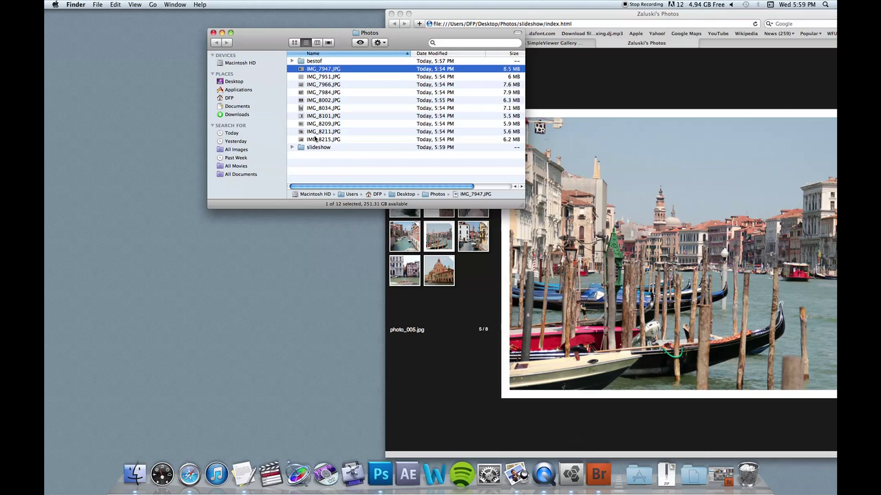
pyautogui.keyDown('shift'); pyautogui.click(315, 139); pyautogui.keyUp('shift')
pyautogui.click(331, 176)
pyautogui.click(303, 61)
pyautogui.doubleClick(301, 63)
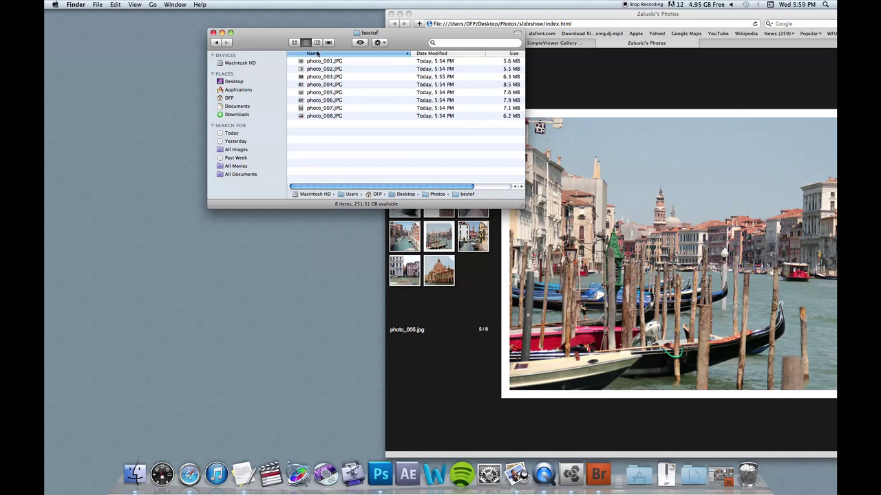
# - Open the slideshow folder, check its six generated files, and open index.html in Safari
pyautogui.click(216, 43)
pyautogui.doubleClick(304, 147)
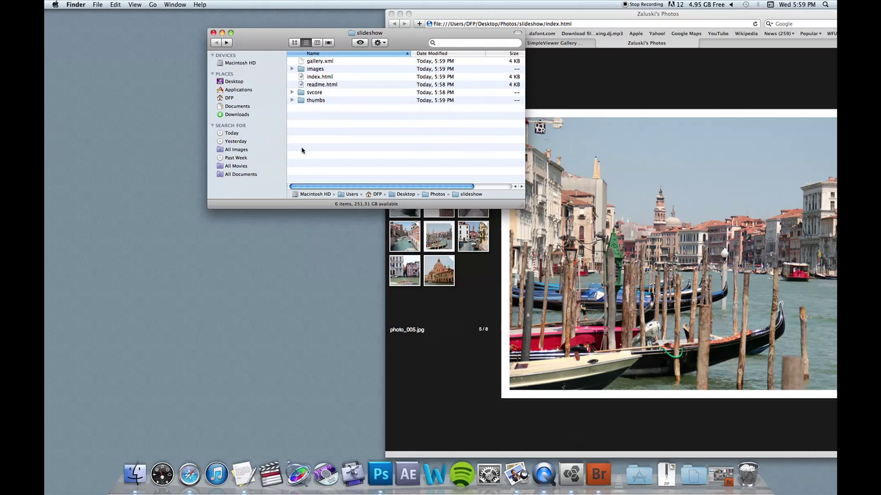
pyautogui.press('super+a')
pyautogui.click(335, 134)
pyautogui.click(313, 80)
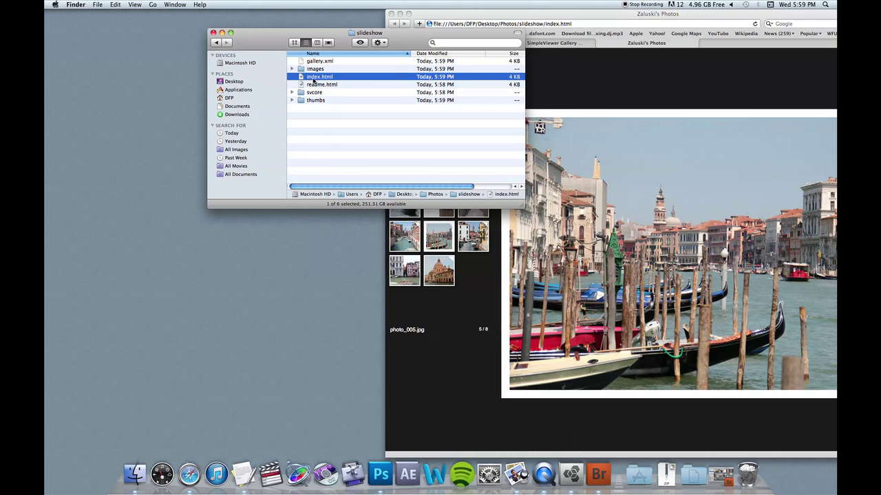
pyautogui.click(359, 149)
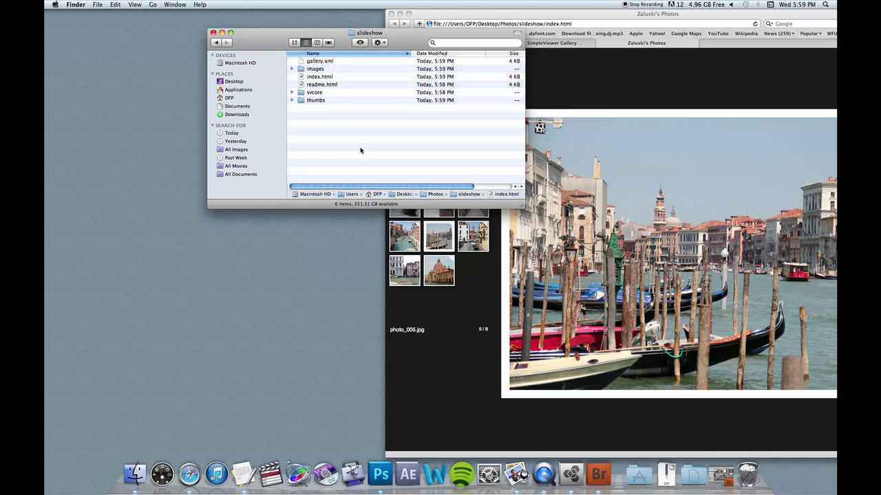
pyautogui.moveTo(360, 149); pyautogui.dragTo(303, 52)
pyautogui.click(386, 147)
pyautogui.moveTo(385, 147); pyautogui.dragTo(321, 48)
pyautogui.click(348, 137)
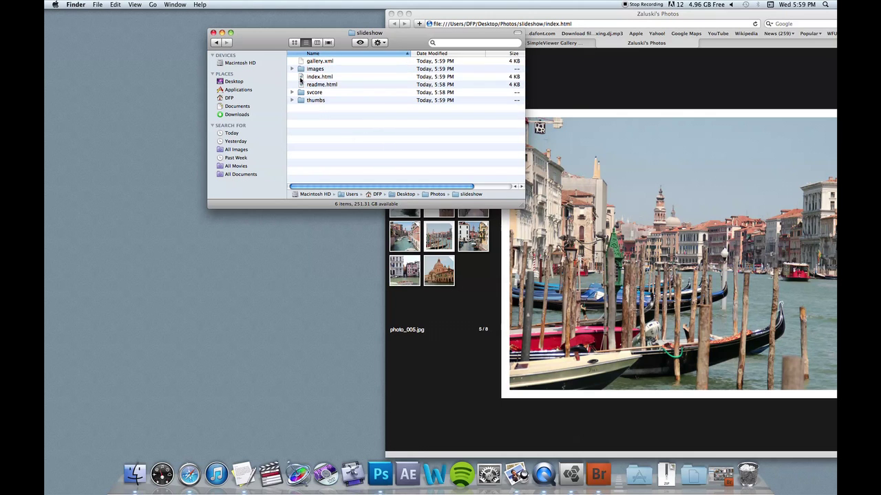
pyautogui.doubleClick(300, 78)
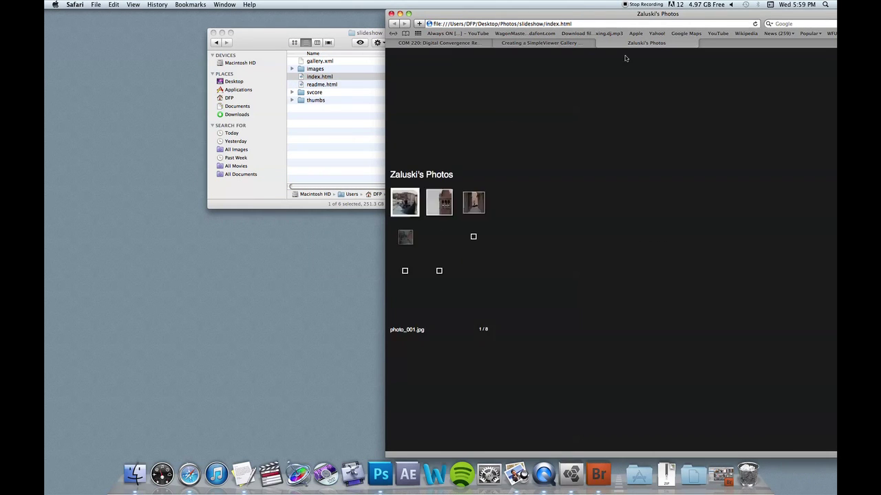
pyautogui.click(539, 43)
# - Rename the Photos/slideshow folder to 'zaluski_slideshow'
pyautogui.click(310, 142)
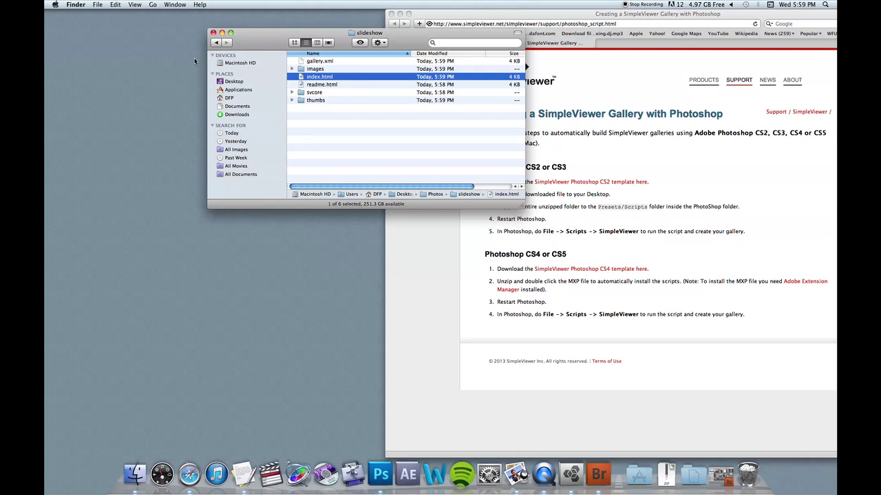
pyautogui.click(216, 43)
pyautogui.click(307, 151)
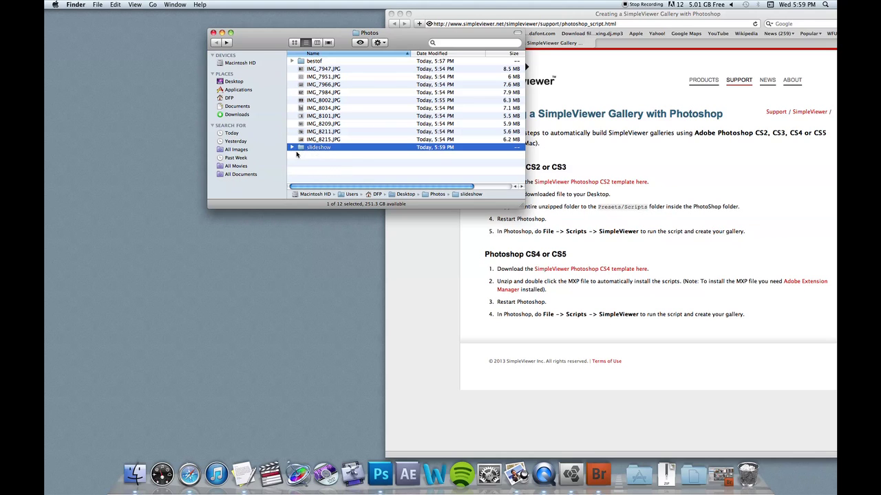
pyautogui.click(328, 164)
pyautogui.click(321, 148)
pyautogui.press('Return')
pyautogui.write('2aluski_slideshow')
pyautogui.click(310, 173)
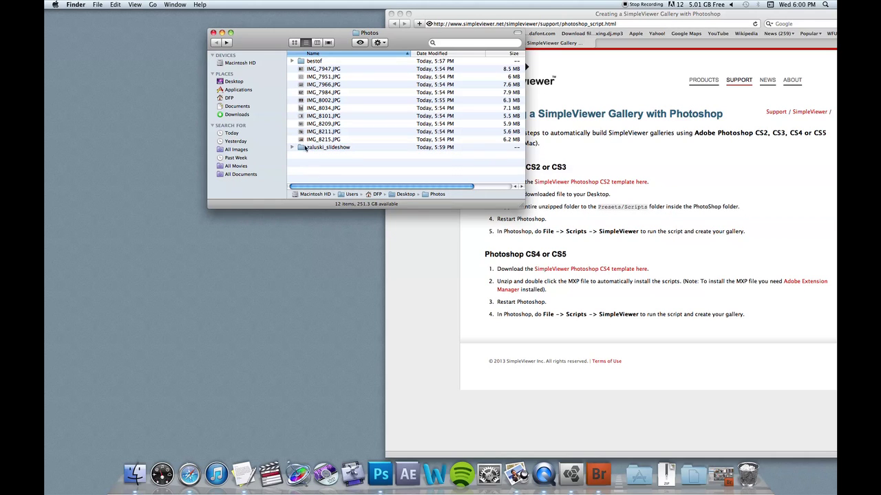
pyautogui.click(300, 148)
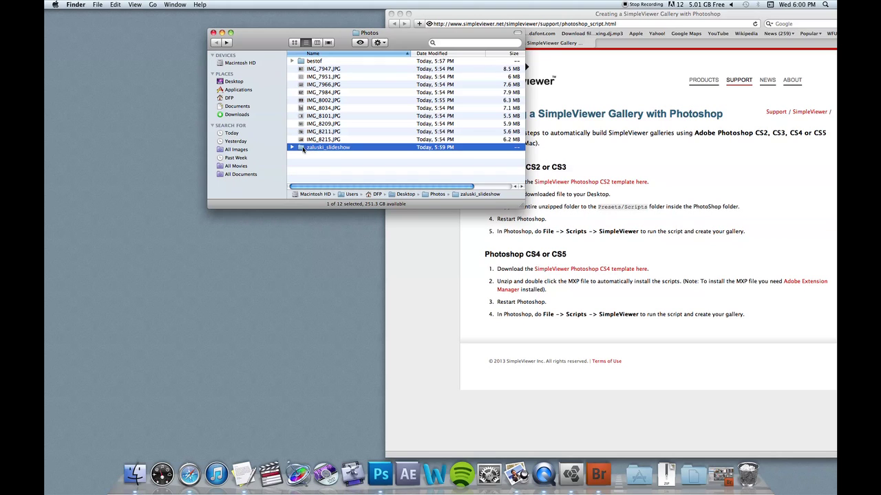
pyautogui.moveTo(303, 149)
pyautogui.mouseDown()
pyautogui.moveTo(372, 164)
pyautogui.moveTo(421, 225)
pyautogui.moveTo(283, 141)
pyautogui.moveTo(303, 148)
pyautogui.mouseUp()
pyautogui.click(311, 163)
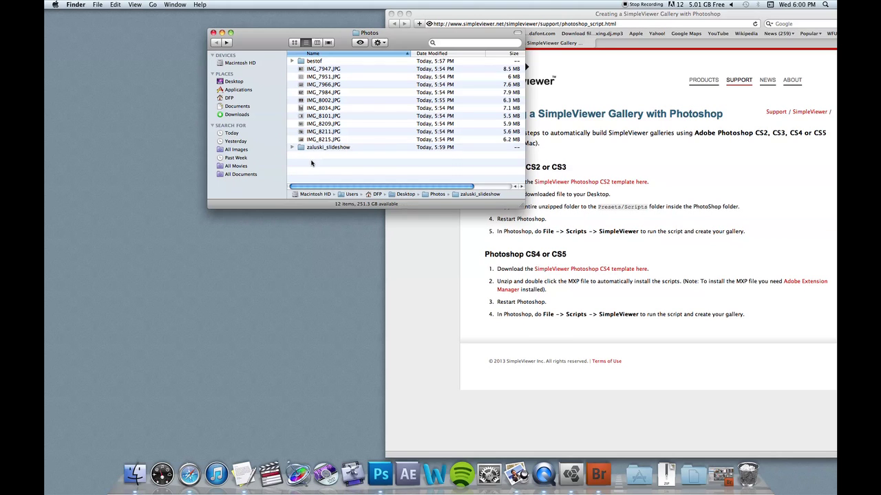